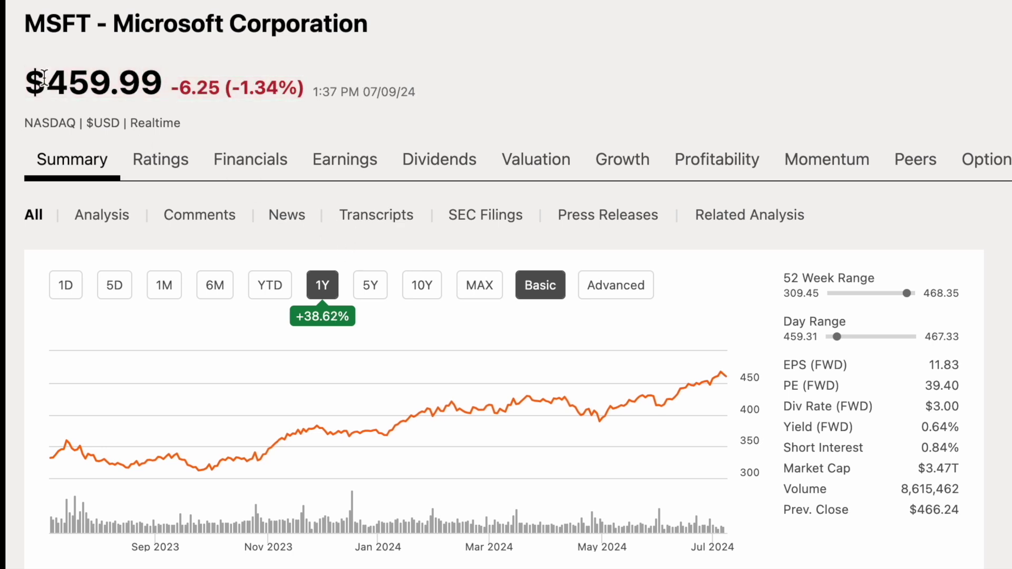
Highlight MSFT's $459.99 price and switch the chart to the five-year view showing +235.86%
{"action": "left_click_drag", "start_coordinate": [25, 80], "coordinate": [154, 81]}
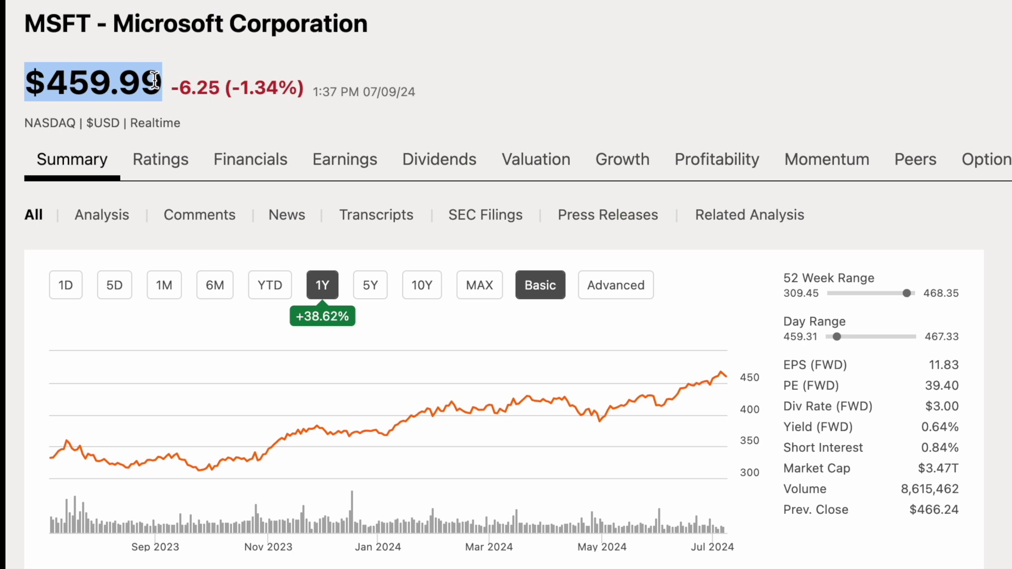
{"action": "left_click", "coordinate": [369, 285]}
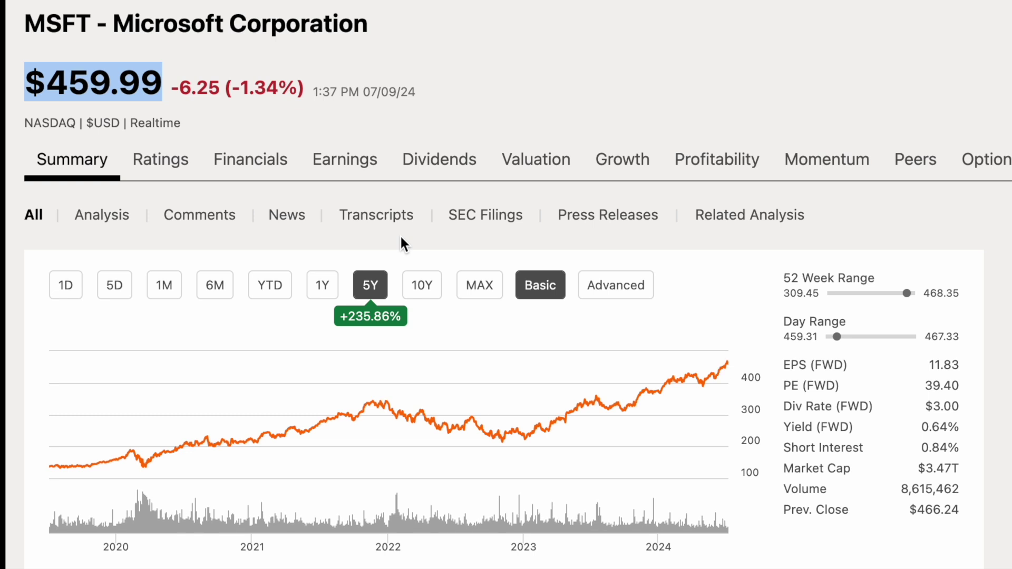
{"action": "left_click", "coordinate": [594, 1]}
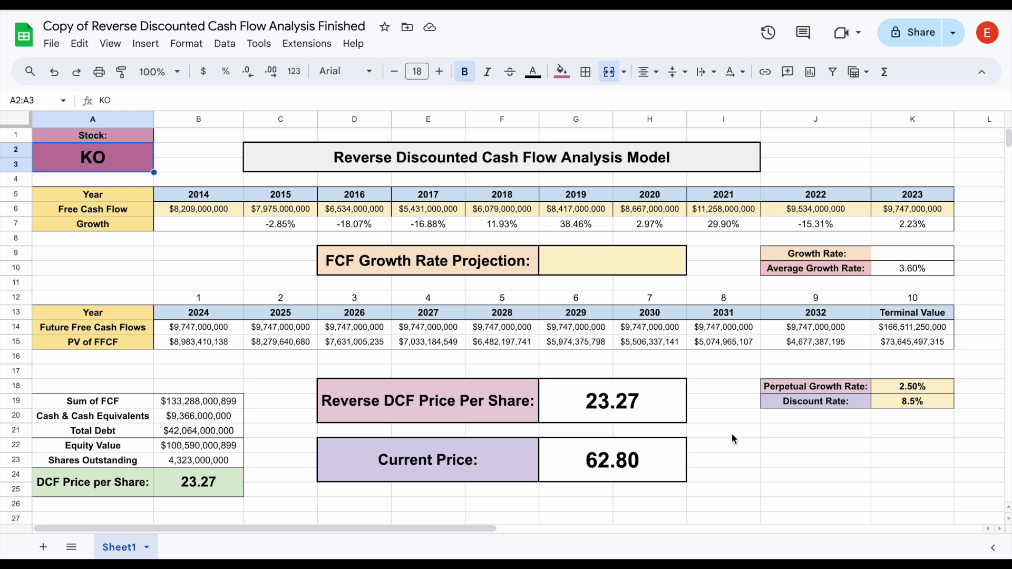
{"action": "left_click", "coordinate": [732, 437]}
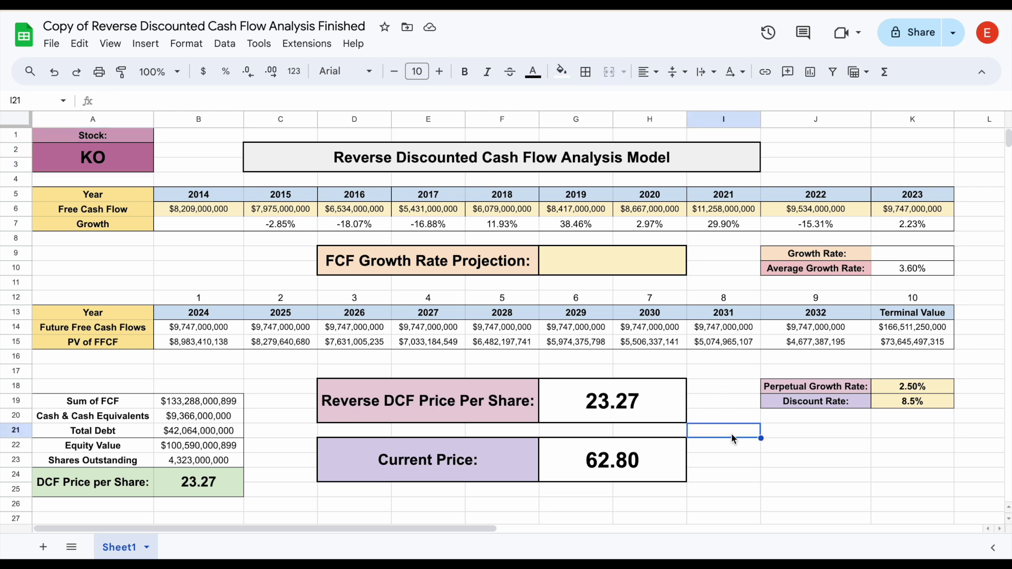
Replace the KO ticker with MSFT in merged cell A2:A3 to reload the Tickerdata values
{"action": "left_click", "coordinate": [465, 169]}
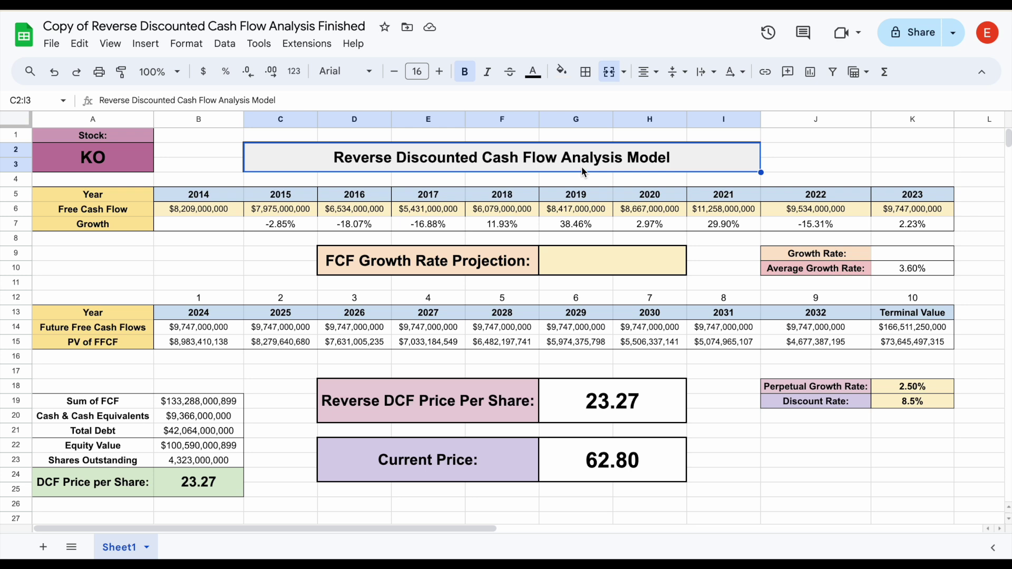
{"action": "left_click", "coordinate": [119, 157]}
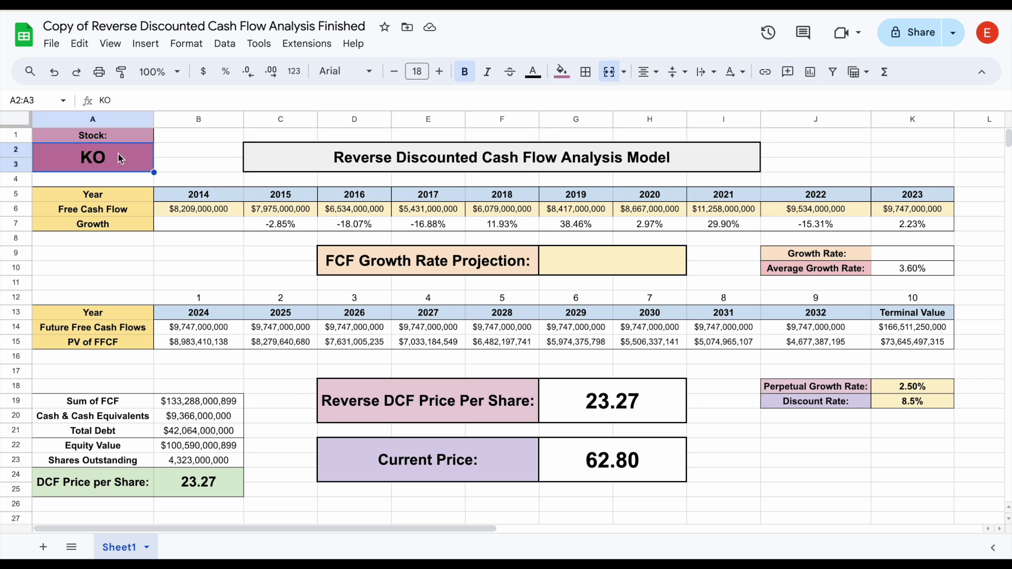
{"action": "type", "text": "MSFT"}
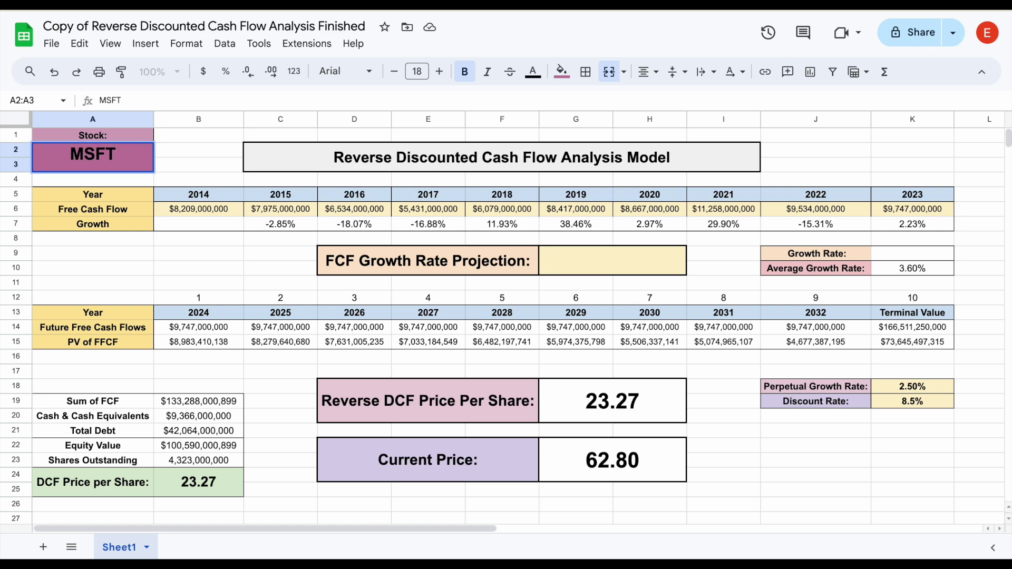
{"action": "key", "text": "Return"}
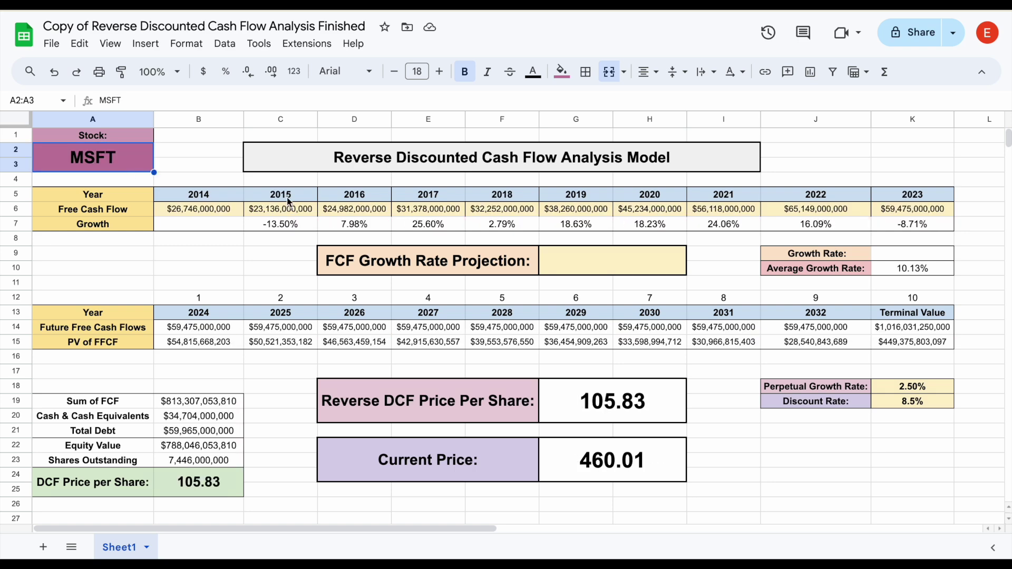
{"action": "left_click", "coordinate": [310, 45]}
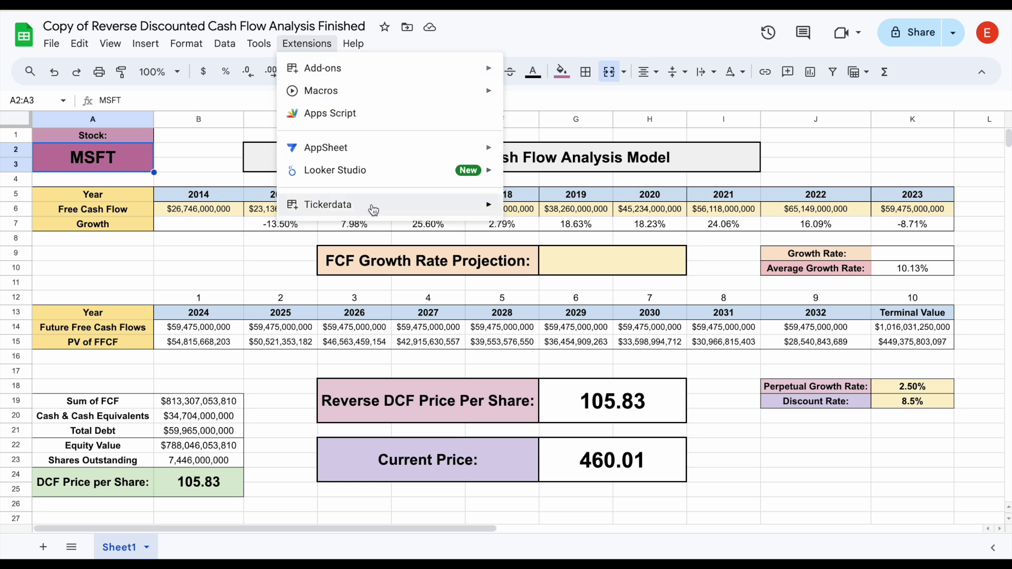
{"action": "mouse_move", "coordinate": [380, 210]}
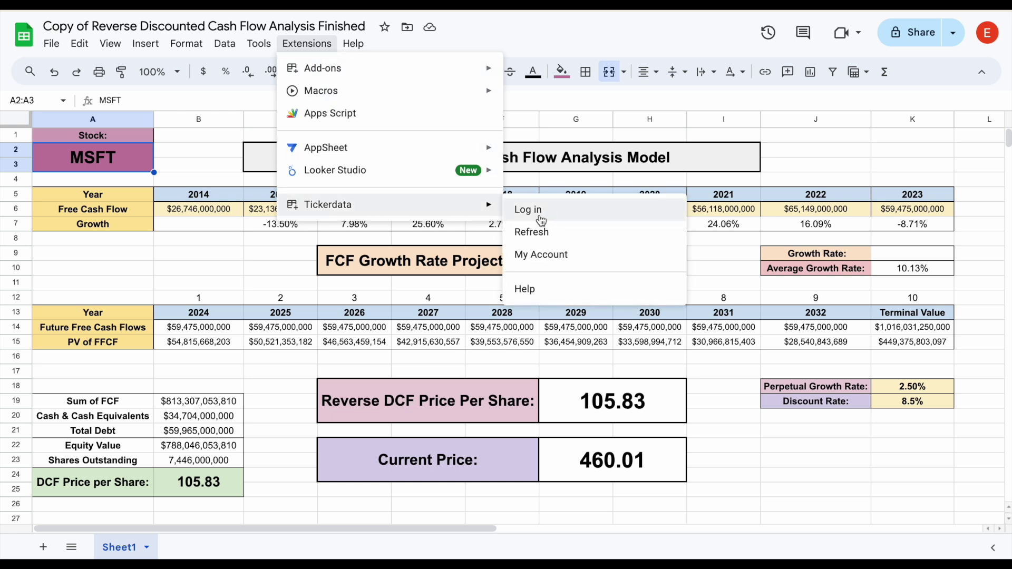
{"action": "left_click", "coordinate": [814, 169]}
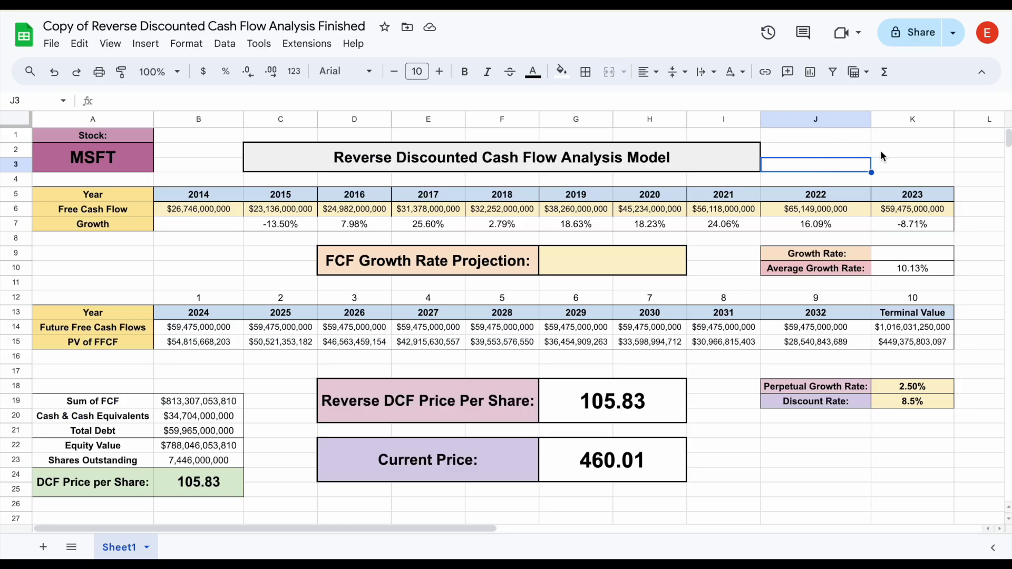
{"action": "left_click", "coordinate": [881, 151]}
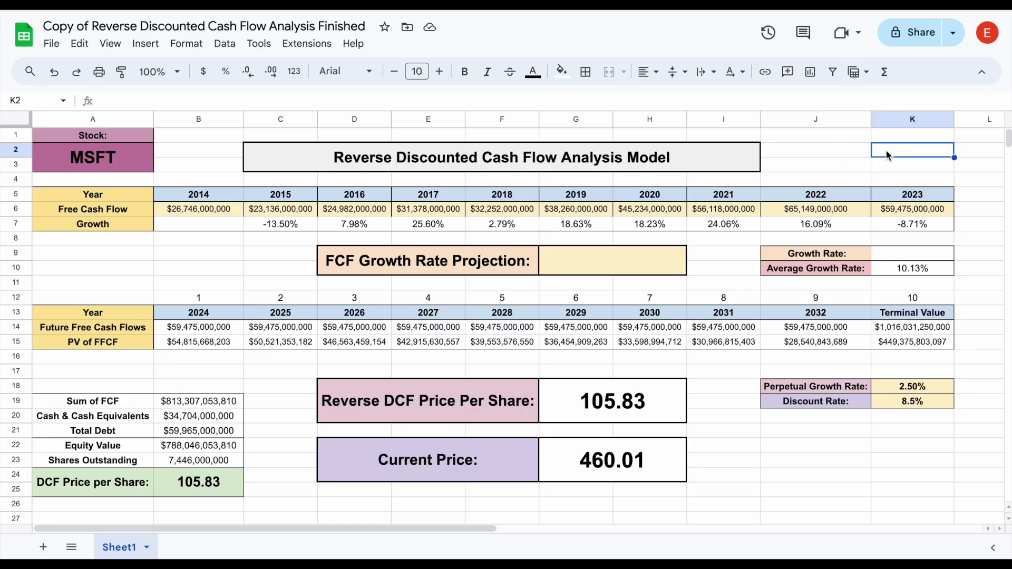
{"action": "left_click_drag", "start_coordinate": [211, 215], "coordinate": [910, 213]}
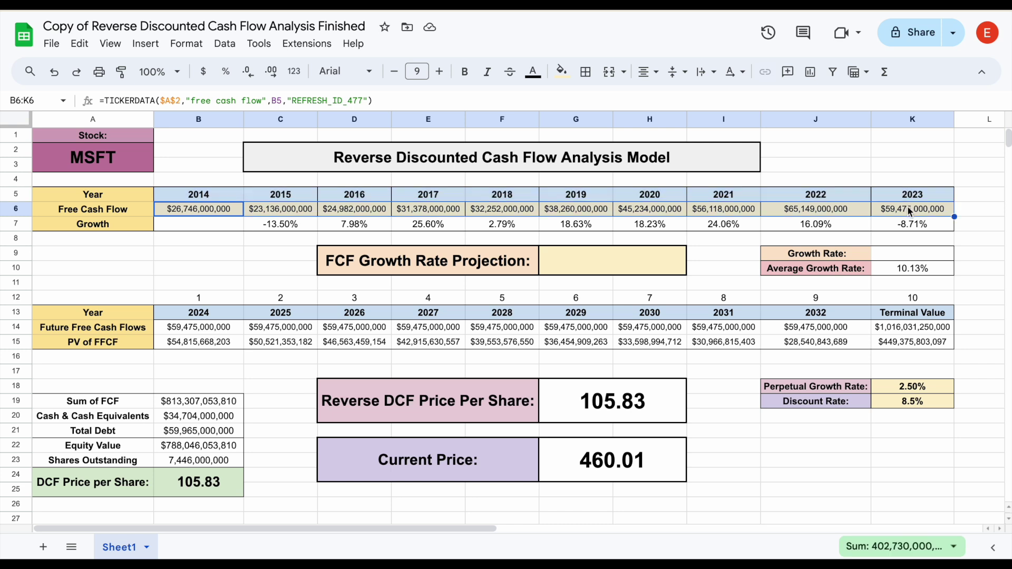
{"action": "left_click_drag", "start_coordinate": [843, 269], "coordinate": [935, 272]}
{"action": "left_click", "coordinate": [935, 272]}
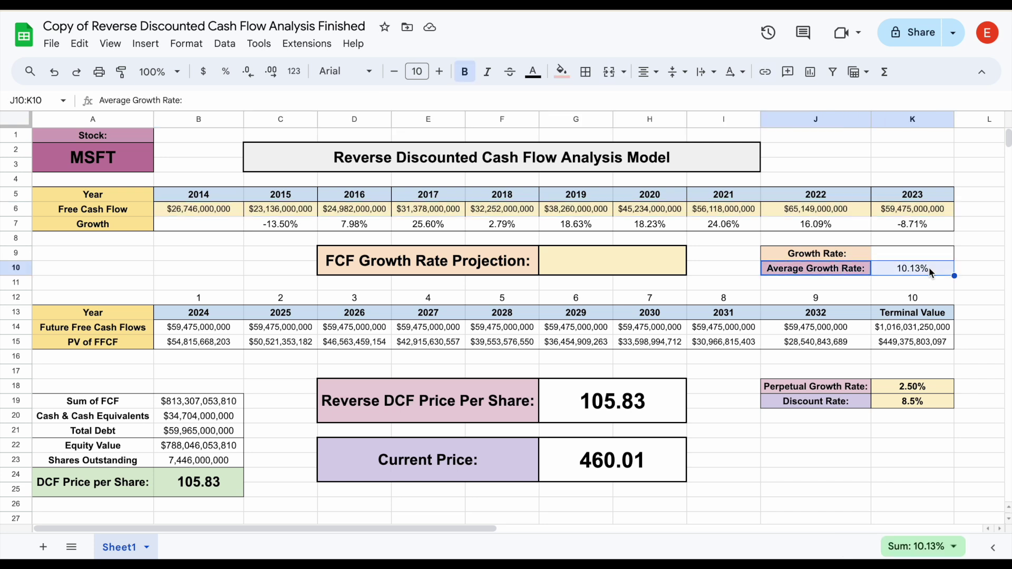
{"action": "left_click", "coordinate": [929, 268]}
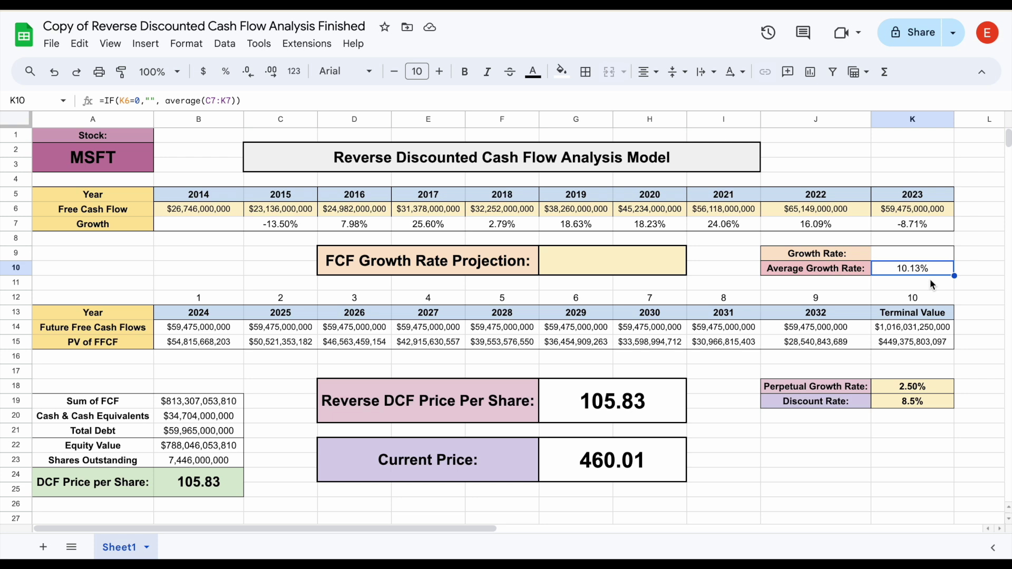
{"action": "left_click_drag", "start_coordinate": [853, 251], "coordinate": [911, 254]}
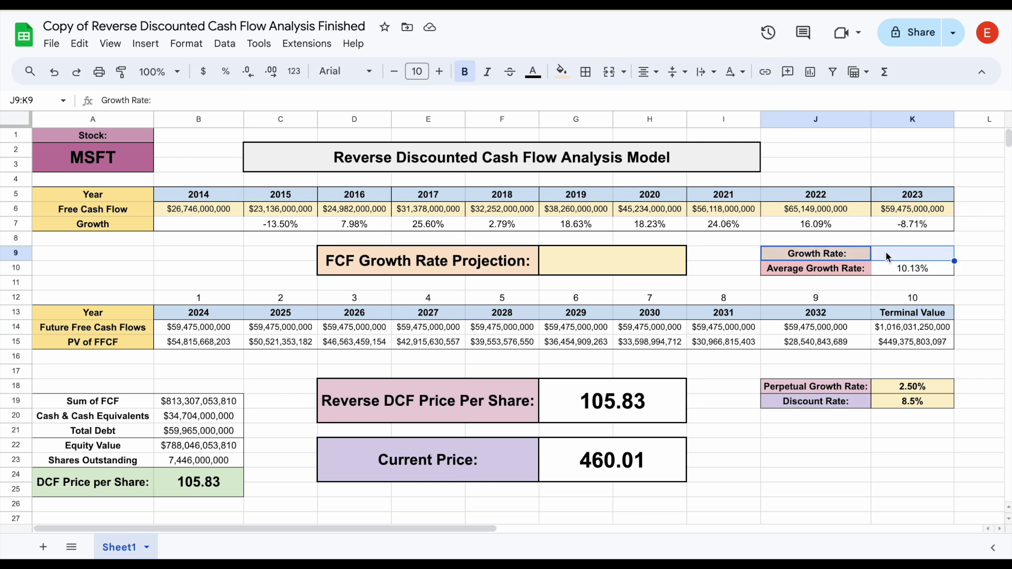
{"action": "left_click", "coordinate": [592, 269]}
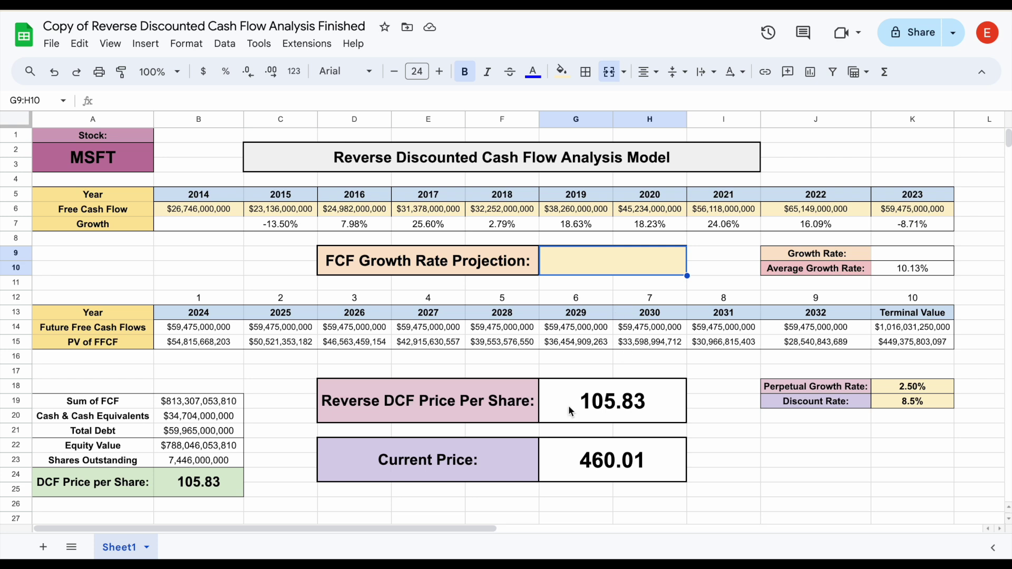
{"action": "left_click_drag", "start_coordinate": [428, 400], "coordinate": [583, 416]}
{"action": "left_click", "coordinate": [644, 416]}
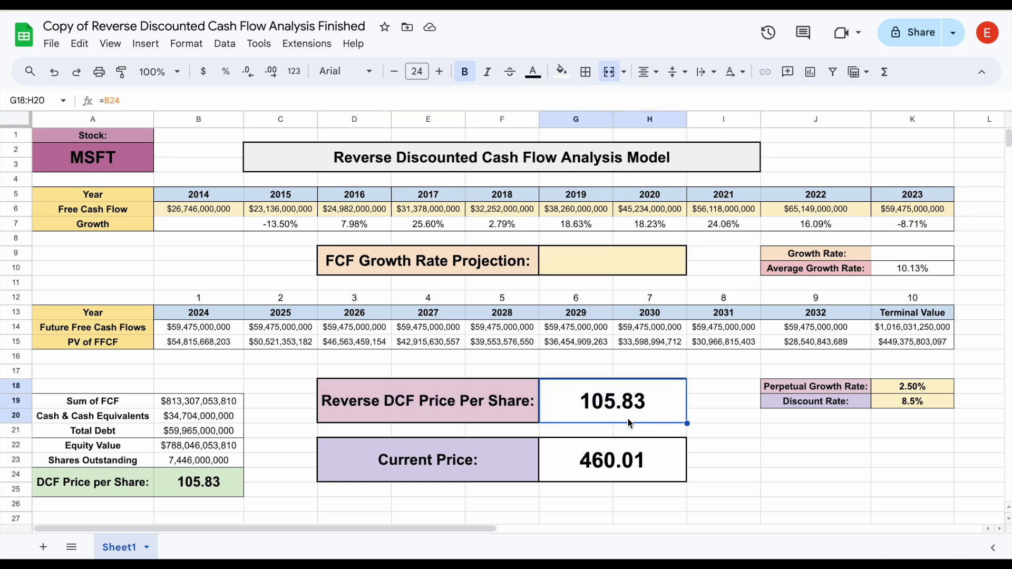
{"action": "left_click_drag", "start_coordinate": [847, 389], "coordinate": [881, 402]}
{"action": "left_click", "coordinate": [881, 402]}
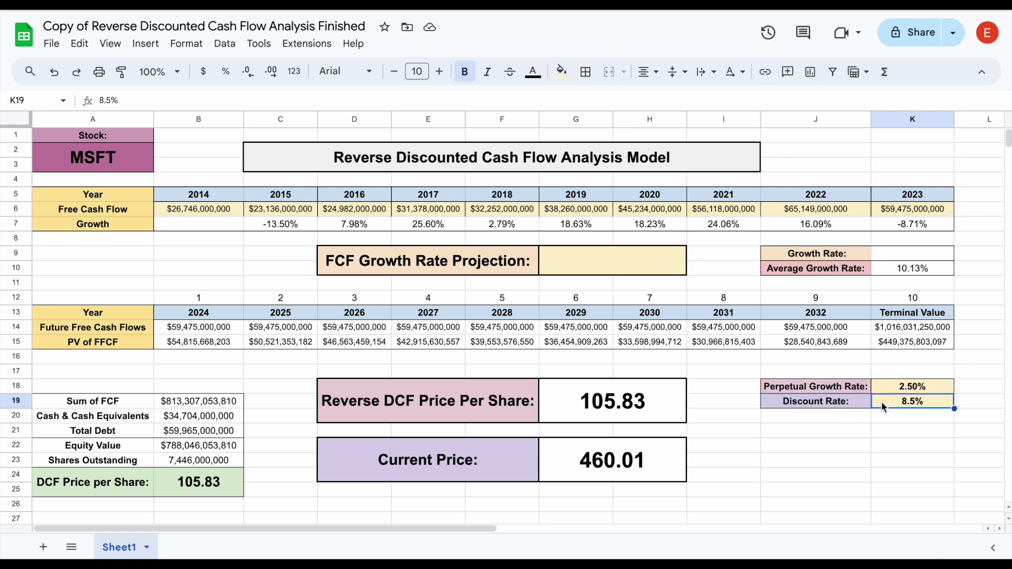
{"action": "left_click_drag", "start_coordinate": [130, 403], "coordinate": [215, 403]}
{"action": "left_click_drag", "start_coordinate": [149, 421], "coordinate": [213, 421]}
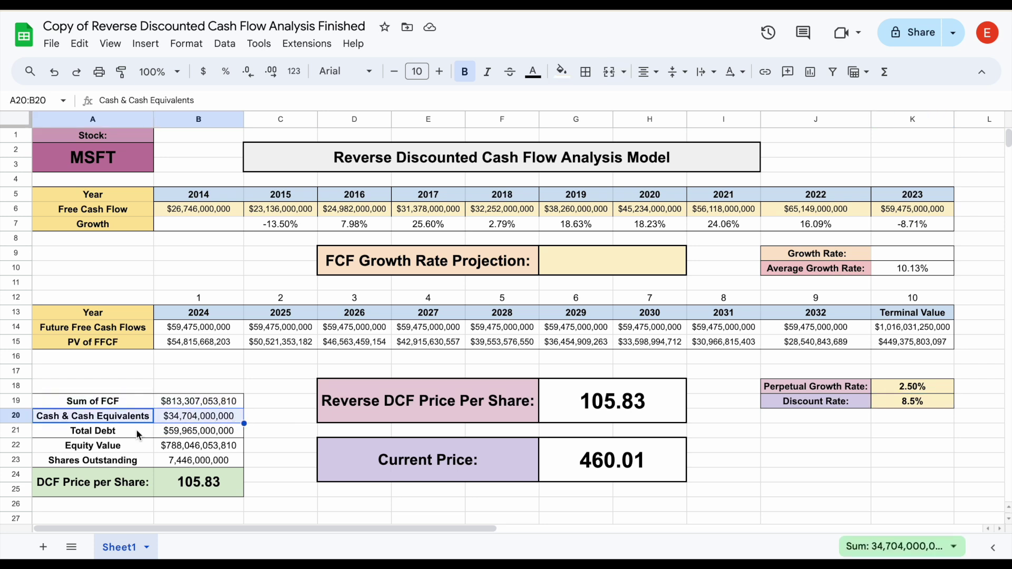
{"action": "left_click_drag", "start_coordinate": [143, 434], "coordinate": [210, 436]}
{"action": "left_click_drag", "start_coordinate": [146, 453], "coordinate": [204, 451]}
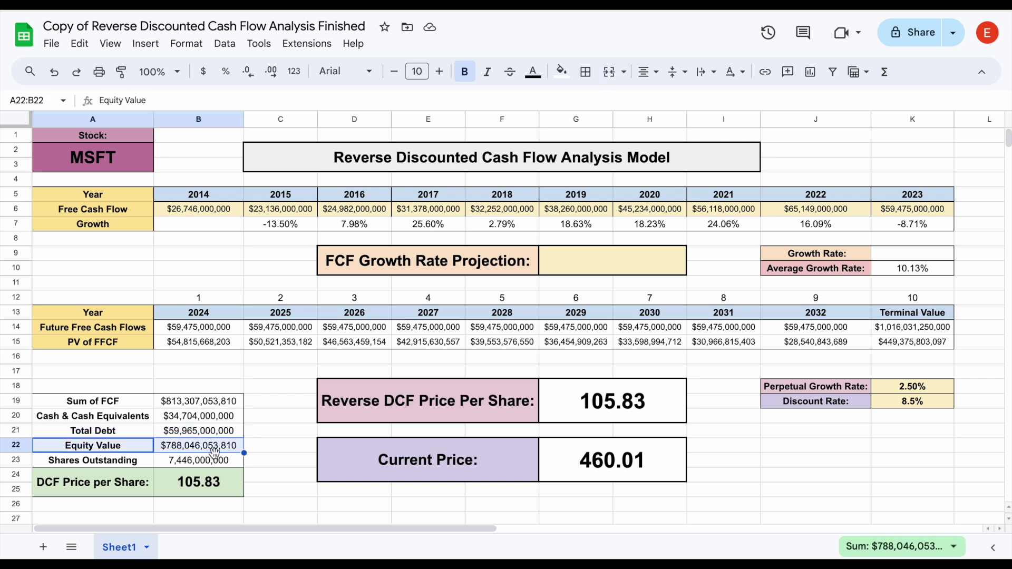
{"action": "left_click_drag", "start_coordinate": [148, 462], "coordinate": [215, 463]}
{"action": "left_click", "coordinate": [225, 484]}
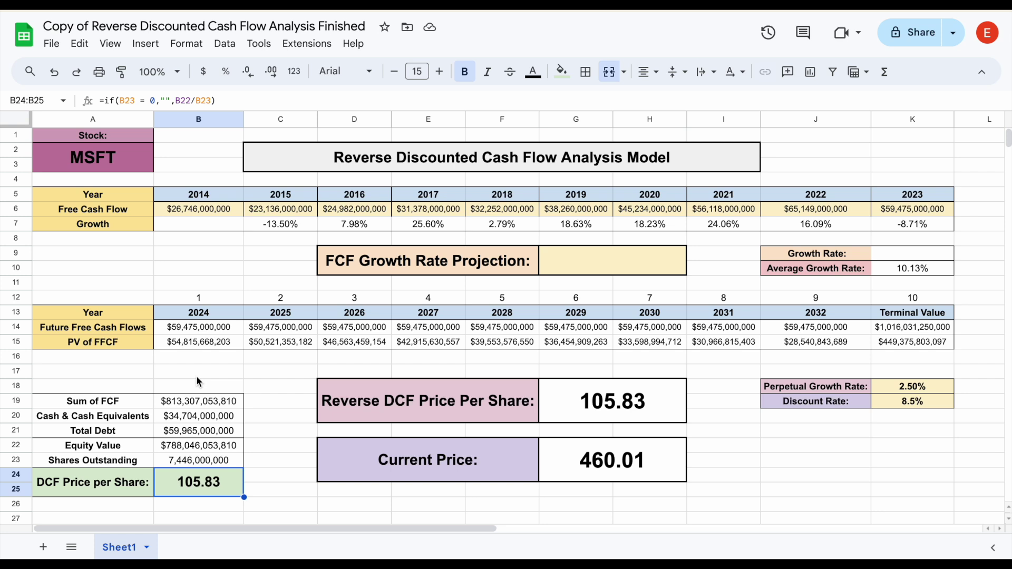
Try a 10% FCF growth projection, which gives a 215.96 reverse DCF price
{"action": "left_click", "coordinate": [587, 266]}
{"action": "type", "text": "10%"}
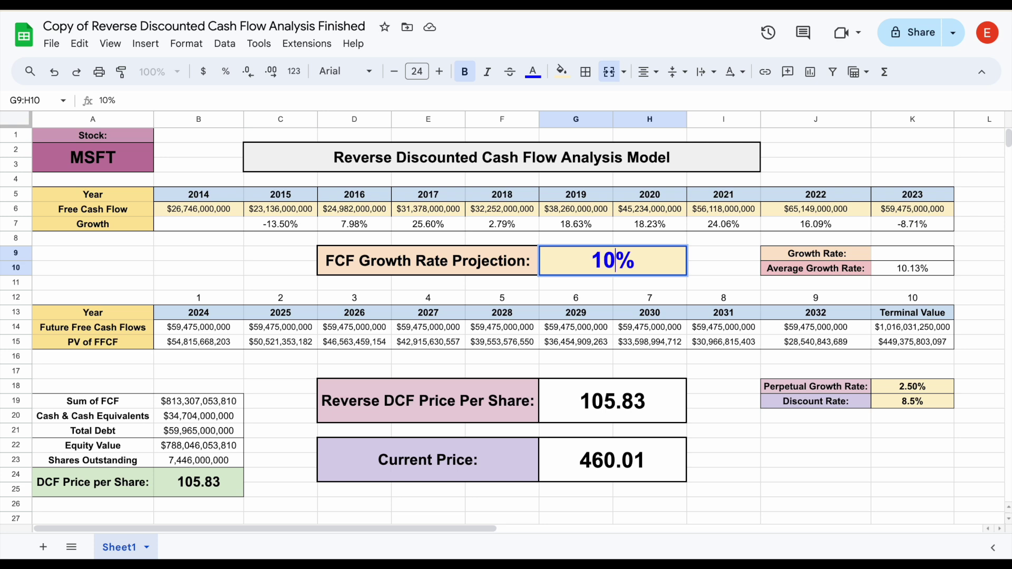
{"action": "key", "text": "Return"}
{"action": "left_click_drag", "start_coordinate": [494, 411], "coordinate": [609, 415]}
{"action": "left_click", "coordinate": [633, 416]}
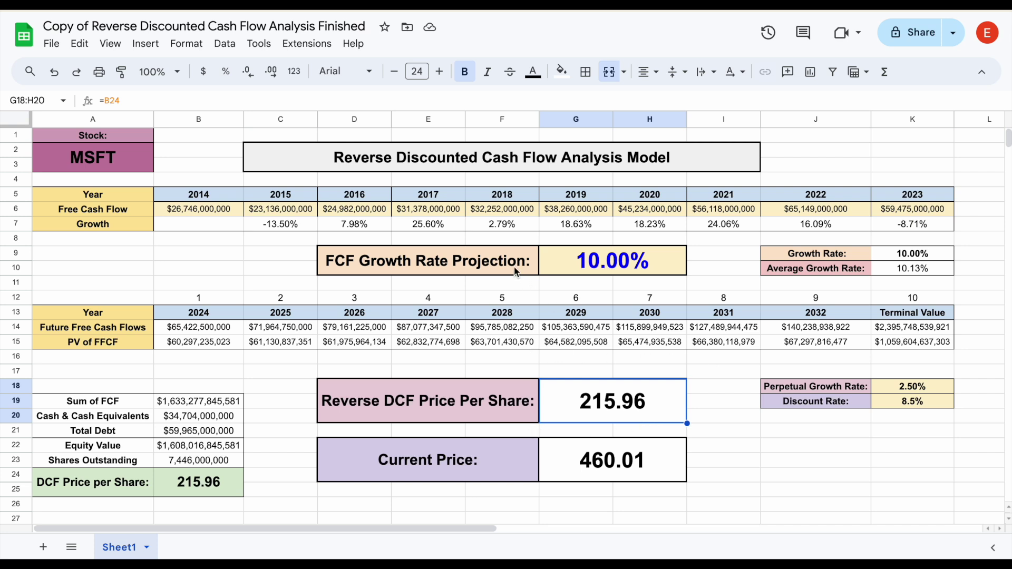
Try 15% growth, giving a 306.16 reverse DCF price, and compare with the current price
{"action": "left_click_drag", "start_coordinate": [519, 274], "coordinate": [600, 265]}
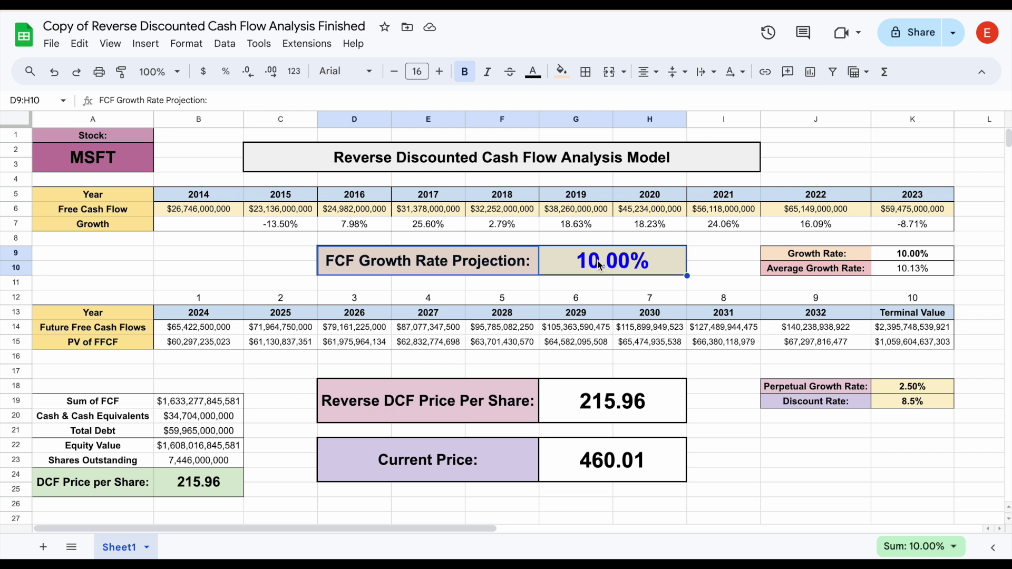
{"action": "left_click", "coordinate": [600, 265]}
{"action": "type", "text": "15"}
{"action": "key", "text": "Return"}
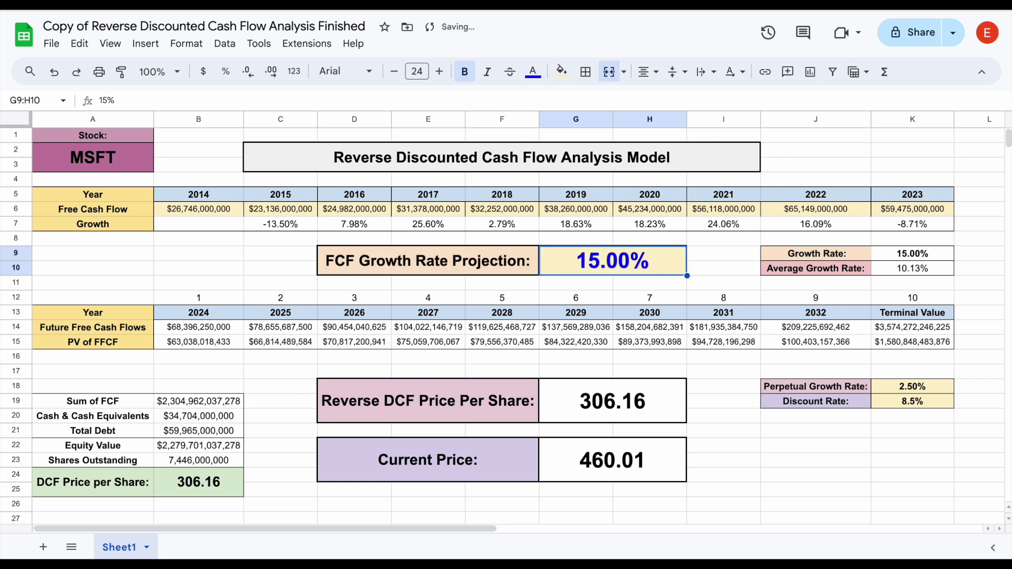
{"action": "left_click_drag", "start_coordinate": [485, 419], "coordinate": [616, 422]}
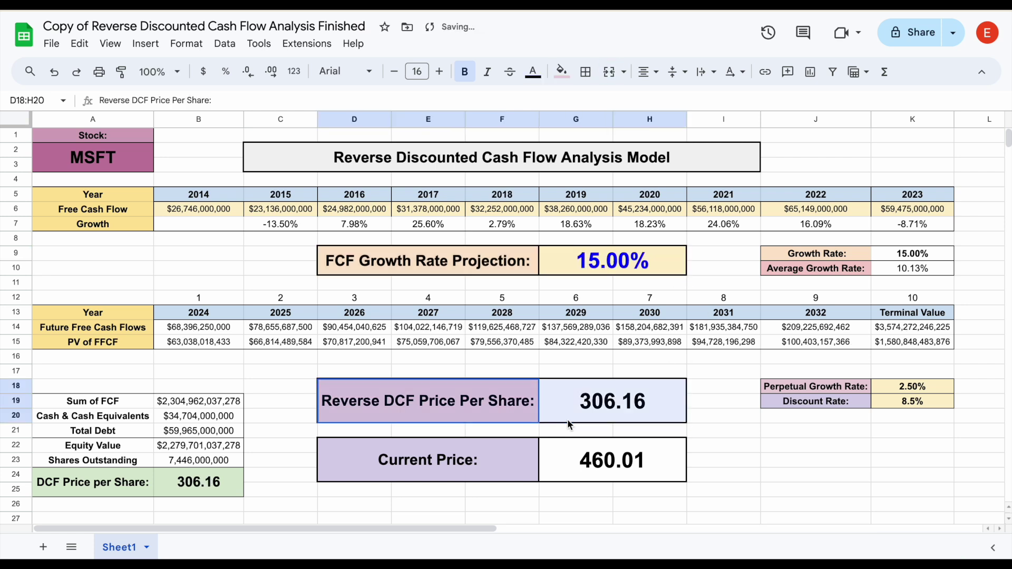
{"action": "left_click", "coordinate": [614, 421]}
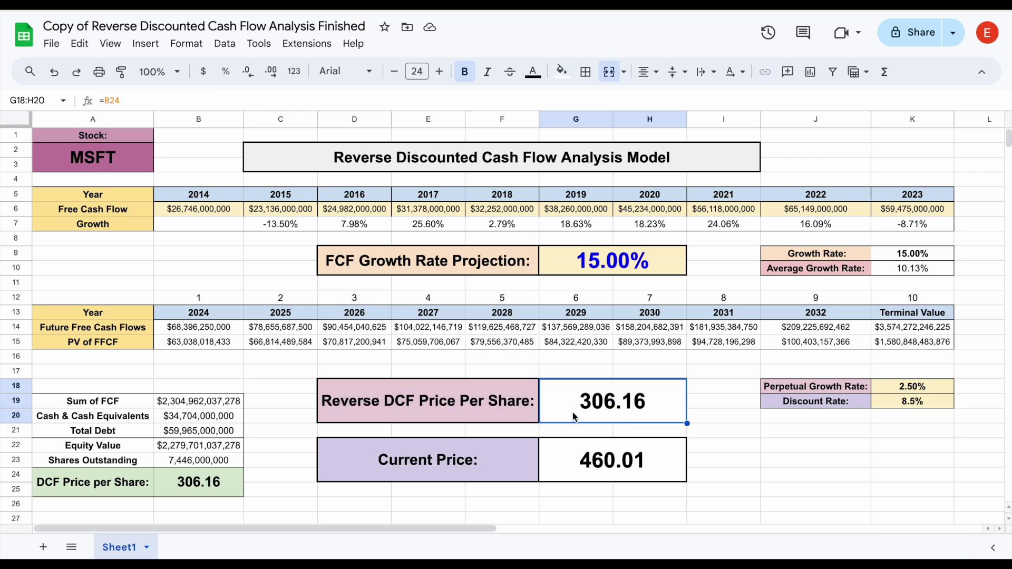
{"action": "left_click_drag", "start_coordinate": [559, 448], "coordinate": [467, 475]}
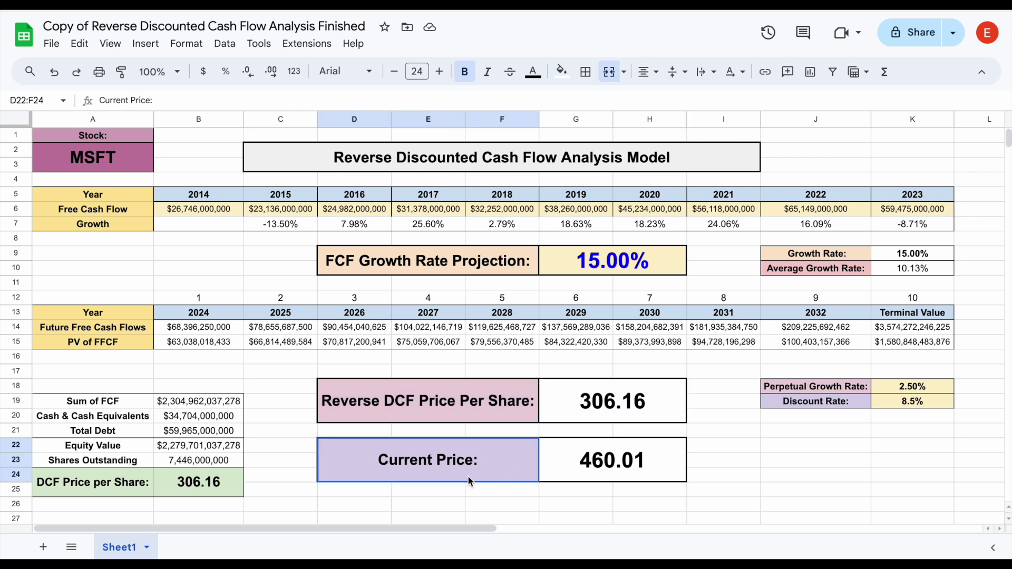
{"action": "left_click", "coordinate": [589, 475]}
Try 20% growth and compare the reverse DCF price with the 460.01 current price
{"action": "left_click", "coordinate": [628, 271]}
{"action": "type", "text": "20"}
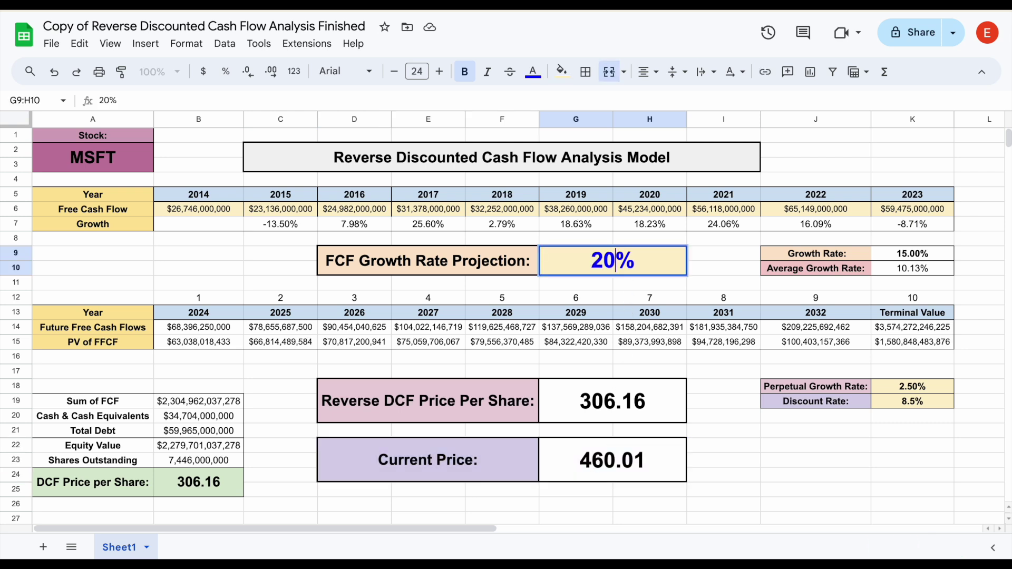
{"action": "key", "text": "Return"}
{"action": "left_click", "coordinate": [501, 411]}
{"action": "left_click", "coordinate": [588, 416]}
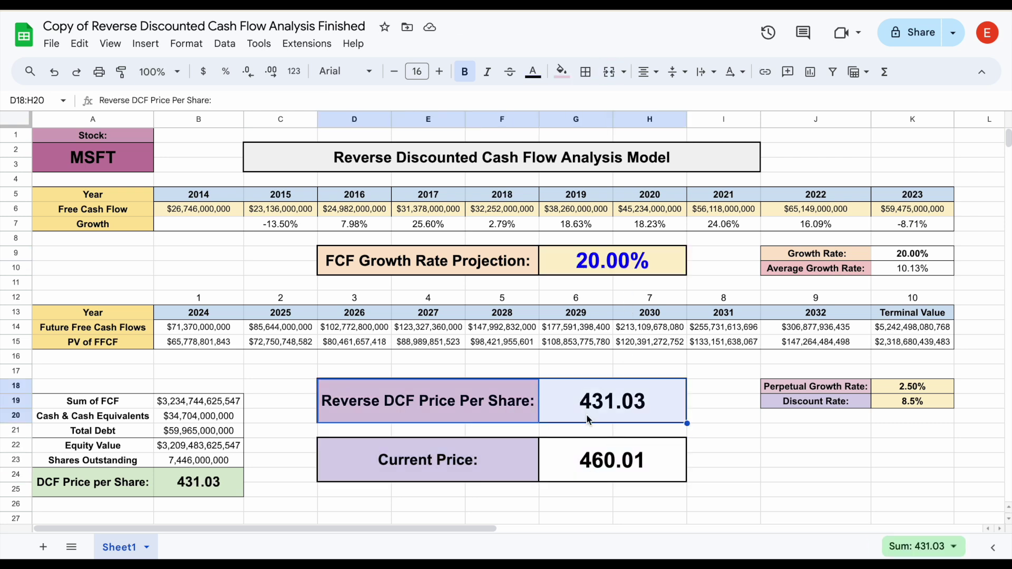
{"action": "left_click", "coordinate": [500, 473]}
{"action": "left_click", "coordinate": [606, 463]}
Set 21% growth so the 461.13 reverse DCF price matches the current price
{"action": "left_click", "coordinate": [612, 266]}
{"action": "type", "text": "21"}
{"action": "key", "text": "Return"}
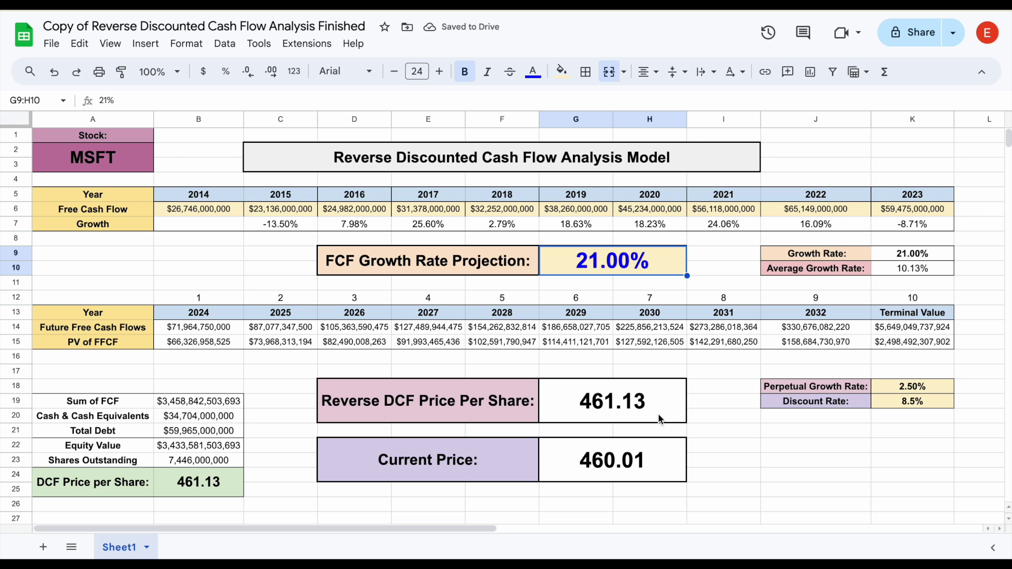
{"action": "left_click_drag", "start_coordinate": [516, 416], "coordinate": [583, 417]}
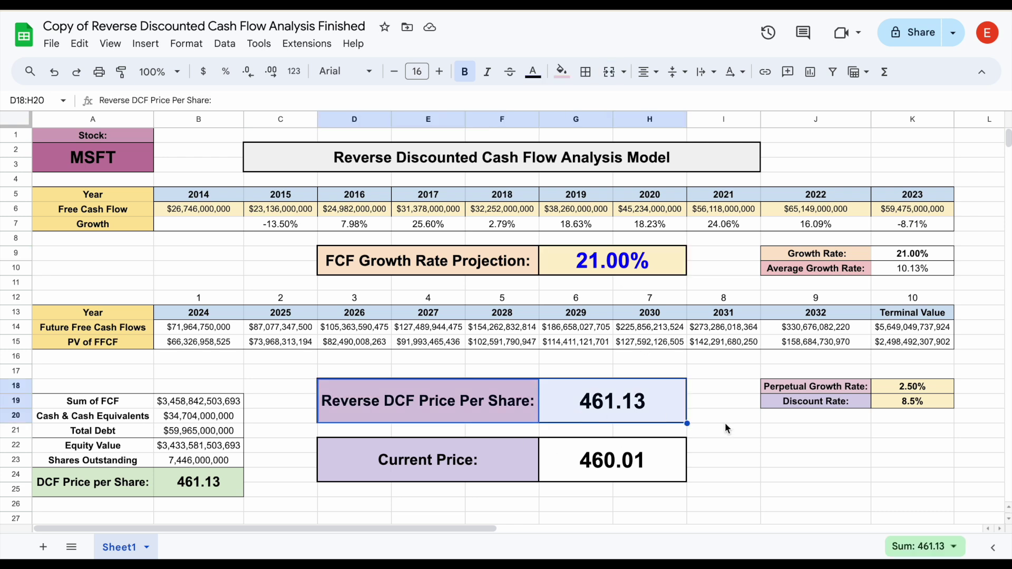
{"action": "left_click", "coordinate": [789, 460]}
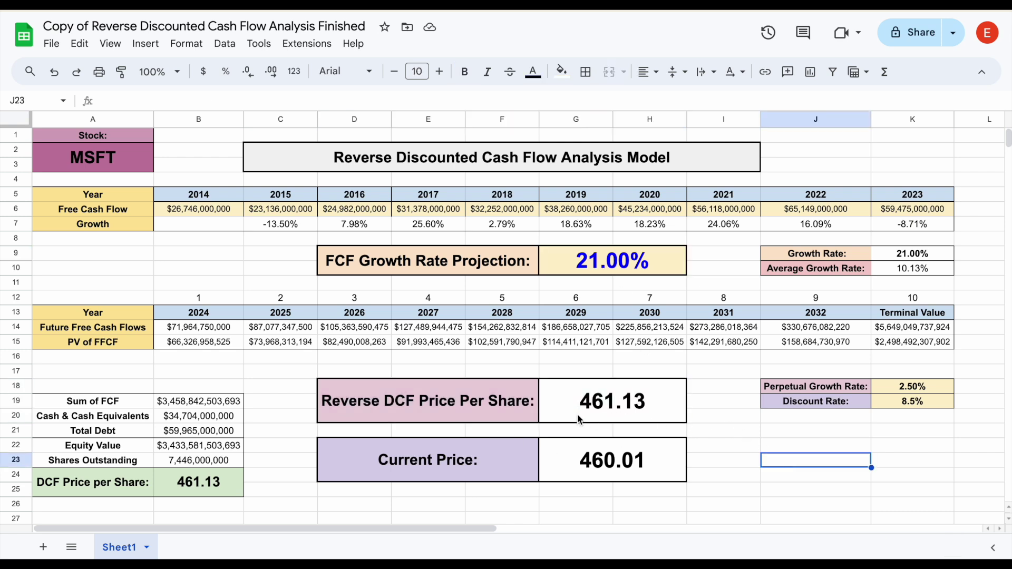
{"action": "left_click_drag", "start_coordinate": [490, 409], "coordinate": [563, 416]}
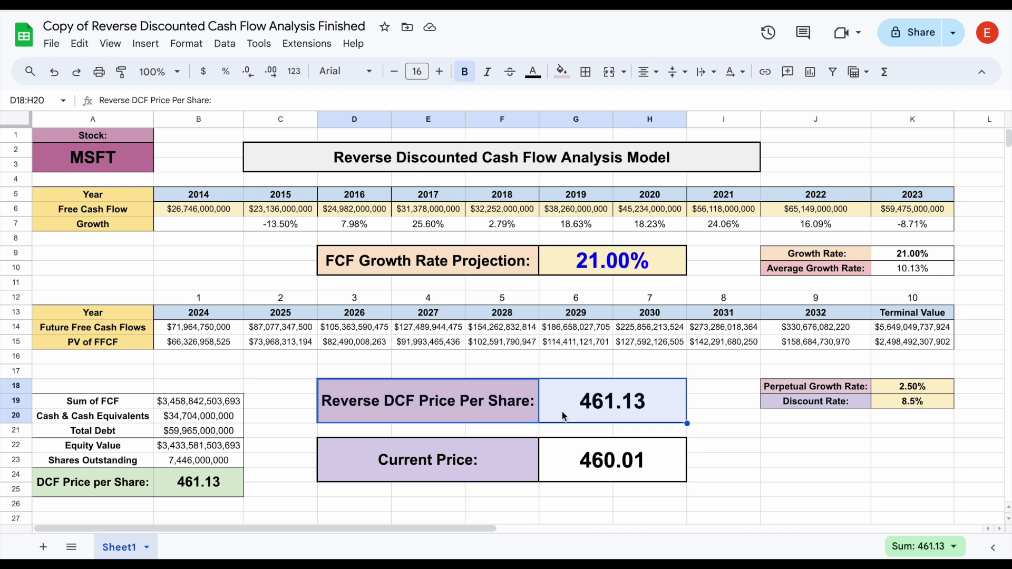
{"action": "left_click", "coordinate": [572, 261]}
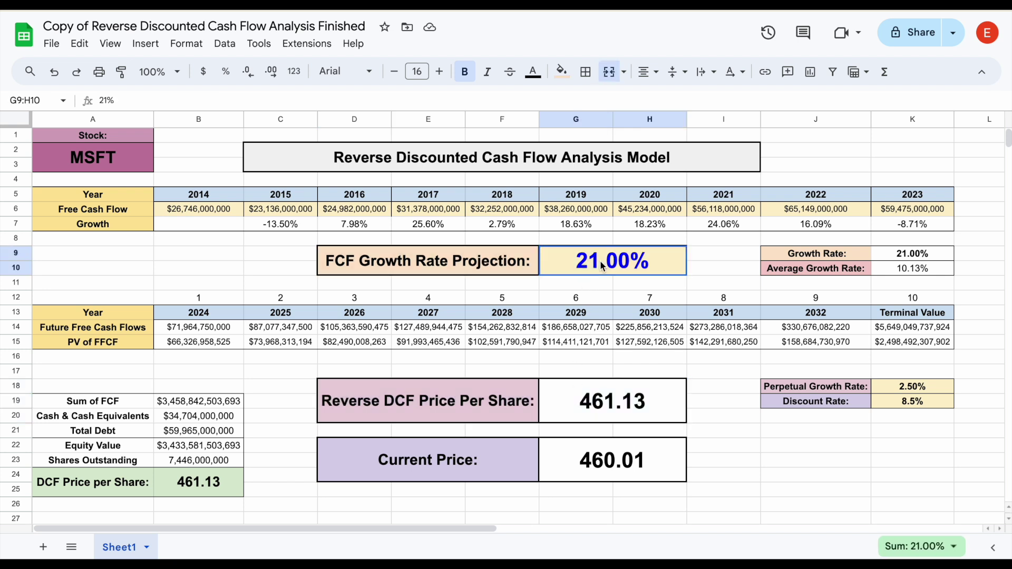
{"action": "left_click_drag", "start_coordinate": [210, 316], "coordinate": [796, 321]}
{"action": "left_click_drag", "start_coordinate": [499, 269], "coordinate": [593, 269]}
{"action": "left_click", "coordinate": [646, 272]}
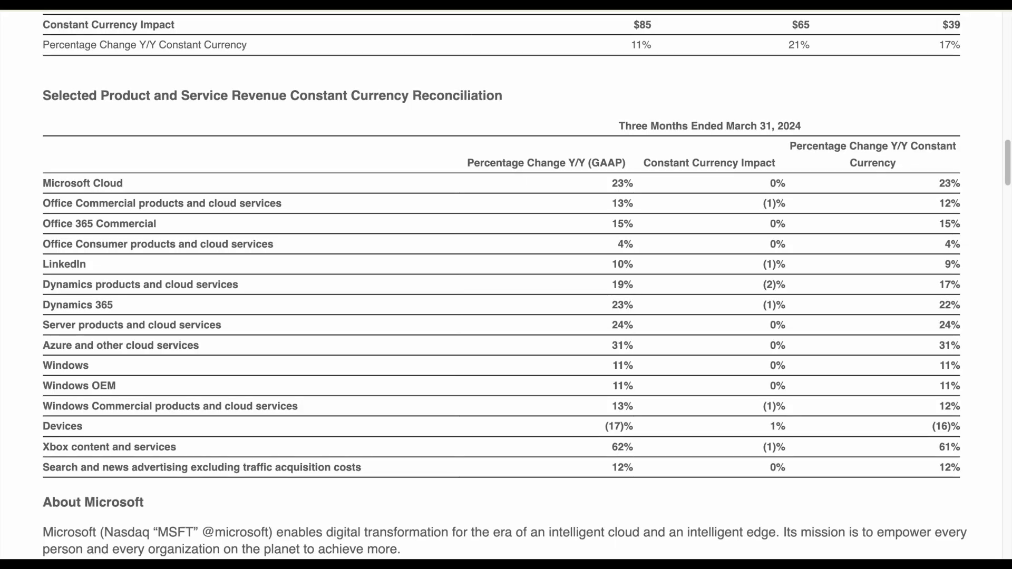
Scroll to the product revenue table and highlight the Azure 31% and Microsoft Cloud growth figures
{"action": "scroll", "coordinate": [547, 117], "scroll_direction": "down", "scroll_amount": 1}
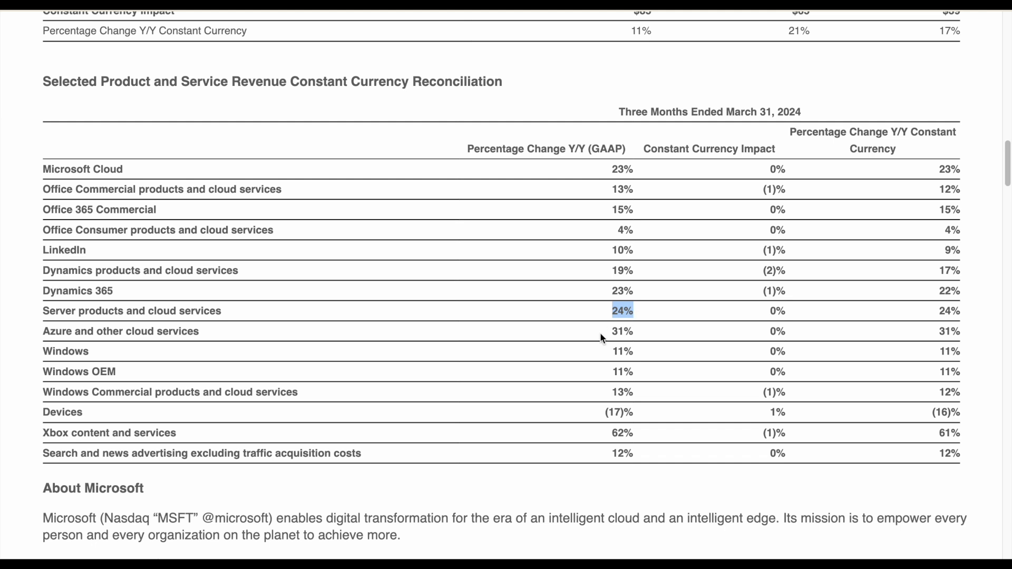
{"action": "left_click_drag", "start_coordinate": [600, 333], "coordinate": [652, 332]}
{"action": "left_click", "coordinate": [651, 333]}
{"action": "left_click_drag", "start_coordinate": [610, 170], "coordinate": [623, 171]}
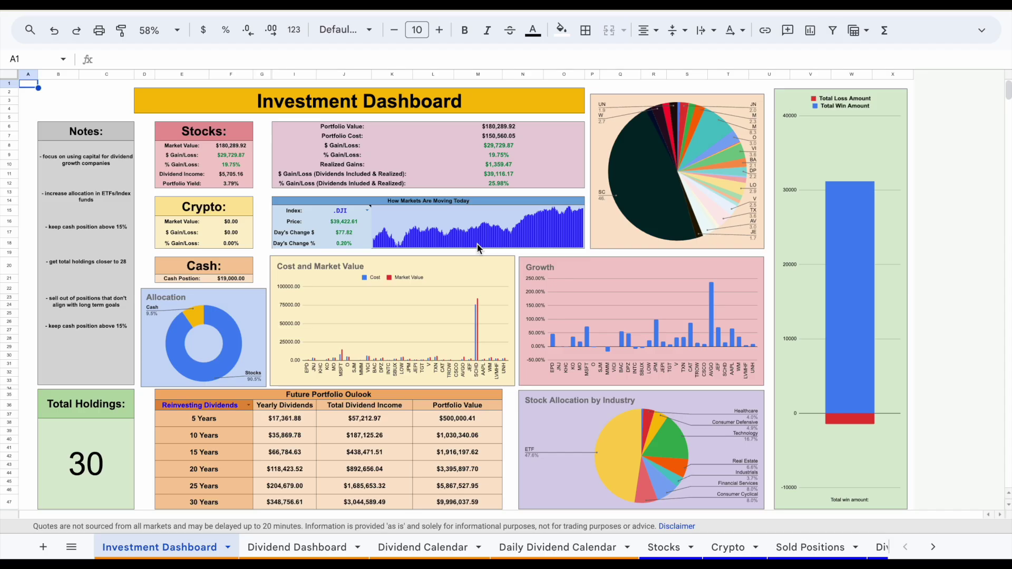
Enlarge the holdings pie chart to find MSFT's share, then restore it and the Growth chart
{"action": "left_click", "coordinate": [615, 238]}
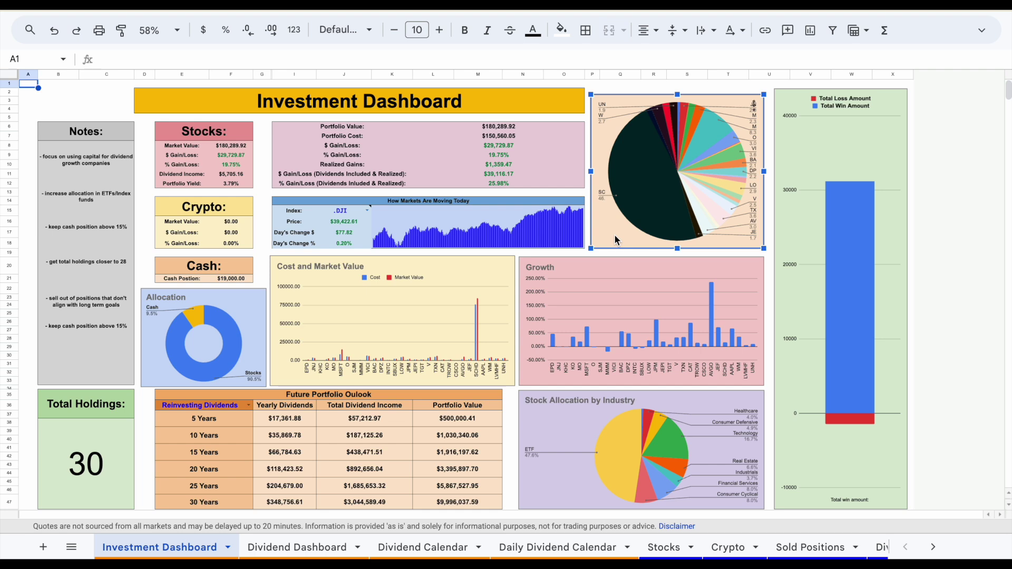
{"action": "left_click_drag", "start_coordinate": [590, 248], "coordinate": [404, 404]}
{"action": "mouse_move", "coordinate": [657, 167]}
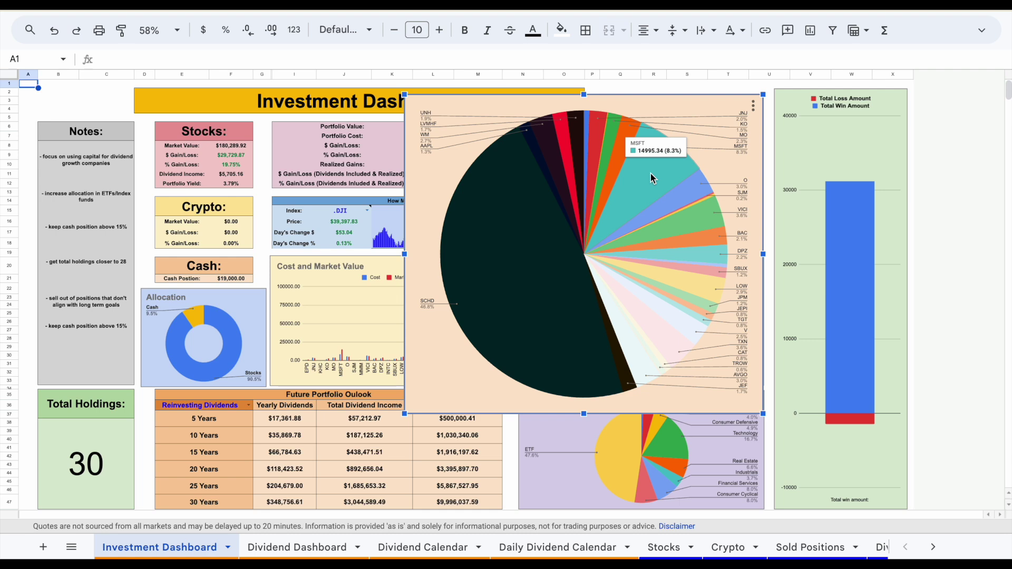
{"action": "left_click", "coordinate": [573, 264]}
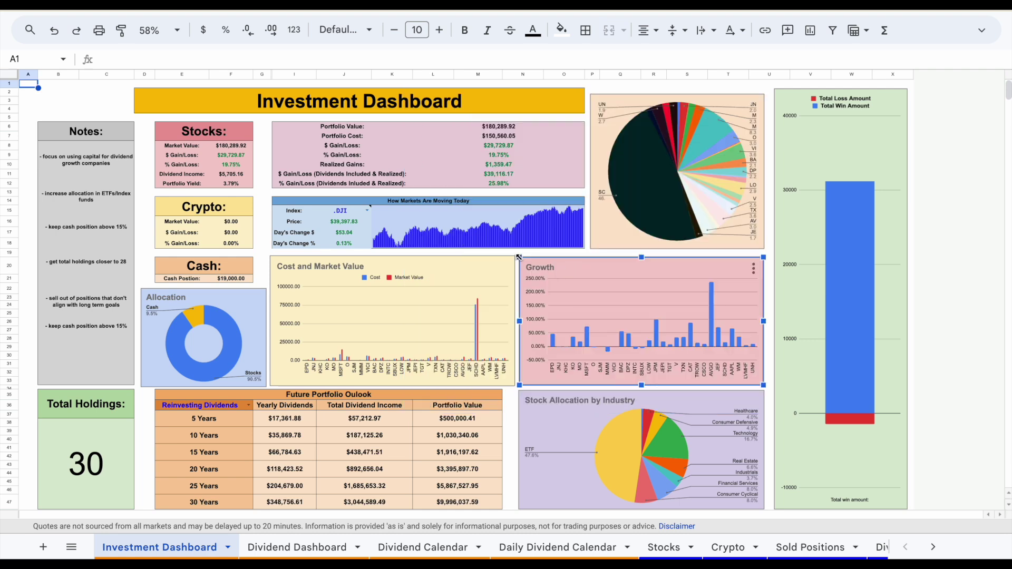
{"action": "left_click_drag", "start_coordinate": [519, 257], "coordinate": [311, 148]}
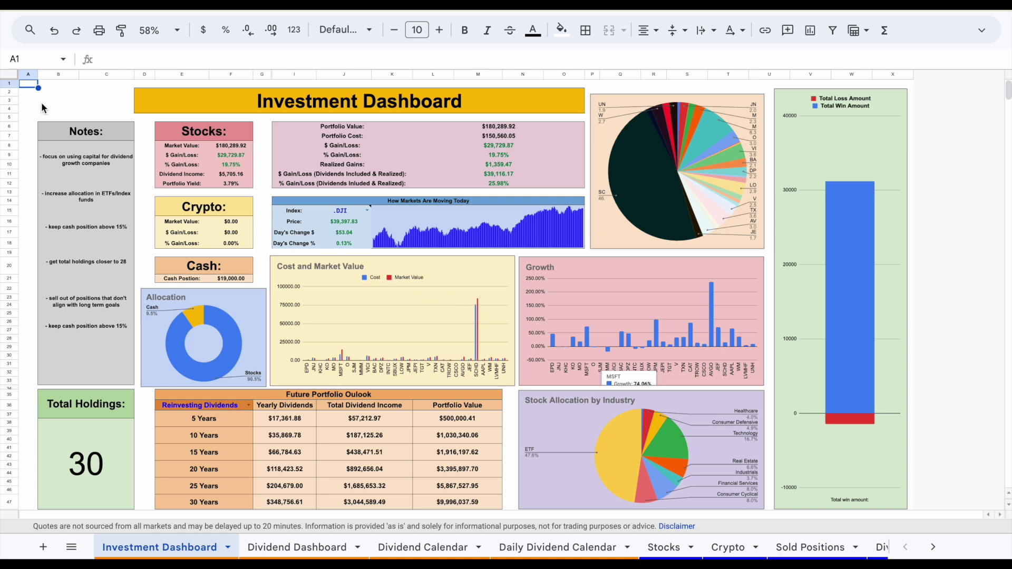
{"action": "left_click", "coordinate": [33, 90]}
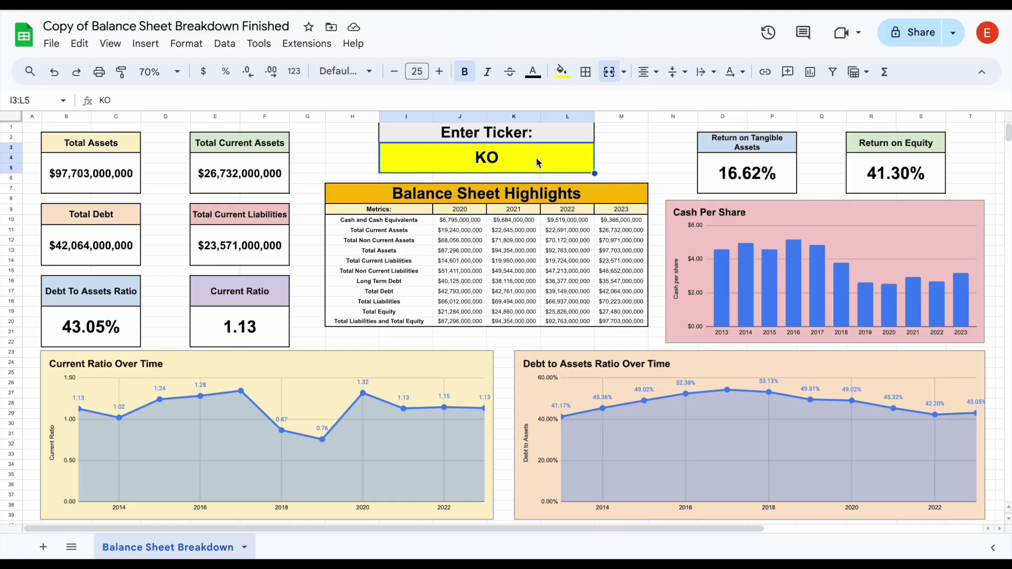
Enter MSFT as the balance sheet ticker and review the return ratios and Debt to Assets chart
{"action": "type", "text": "MSFT"}
{"action": "key", "text": "Return"}
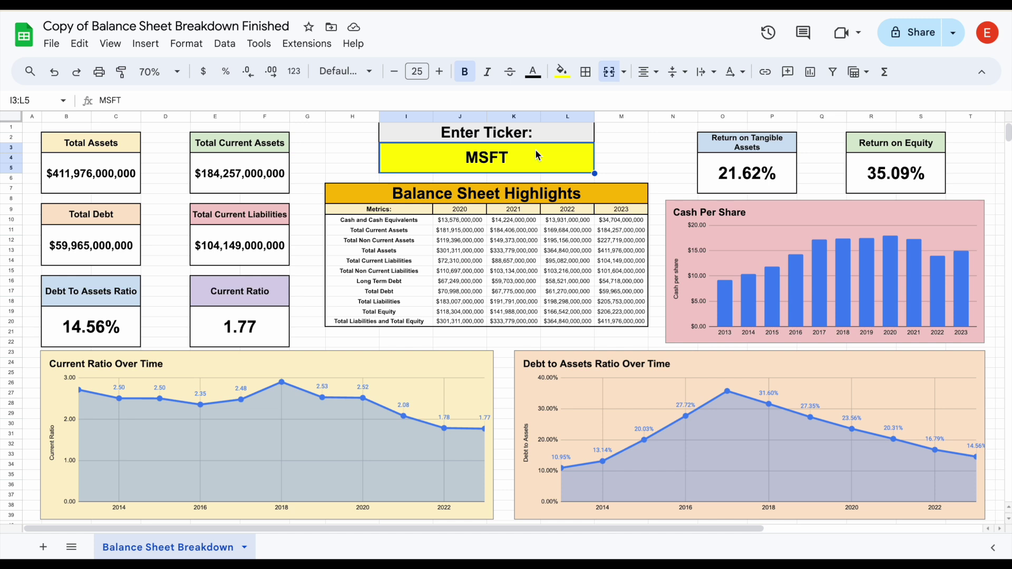
{"action": "left_click", "coordinate": [766, 151]}
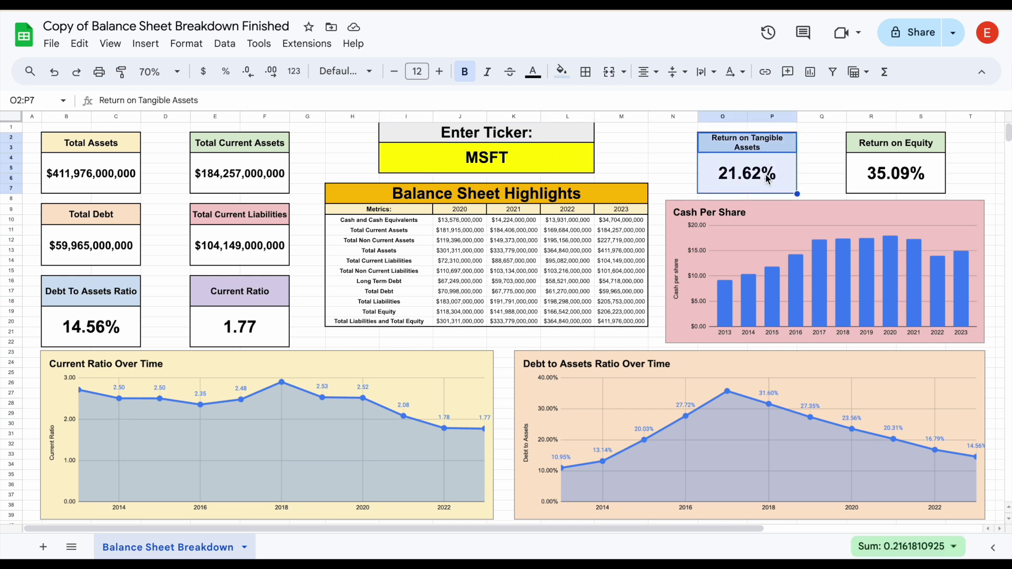
{"action": "left_click", "coordinate": [931, 148]}
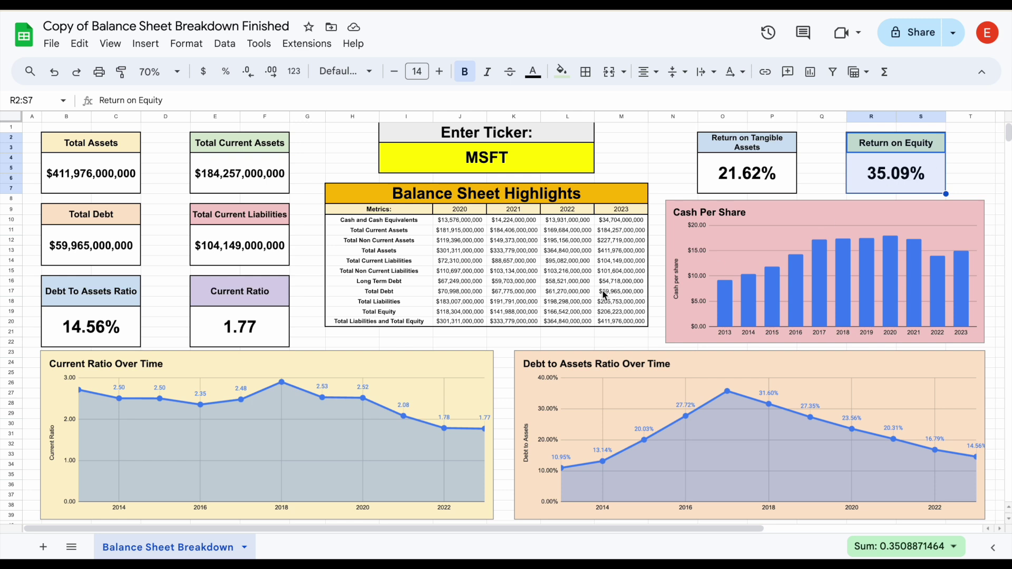
{"action": "left_click", "coordinate": [598, 369]}
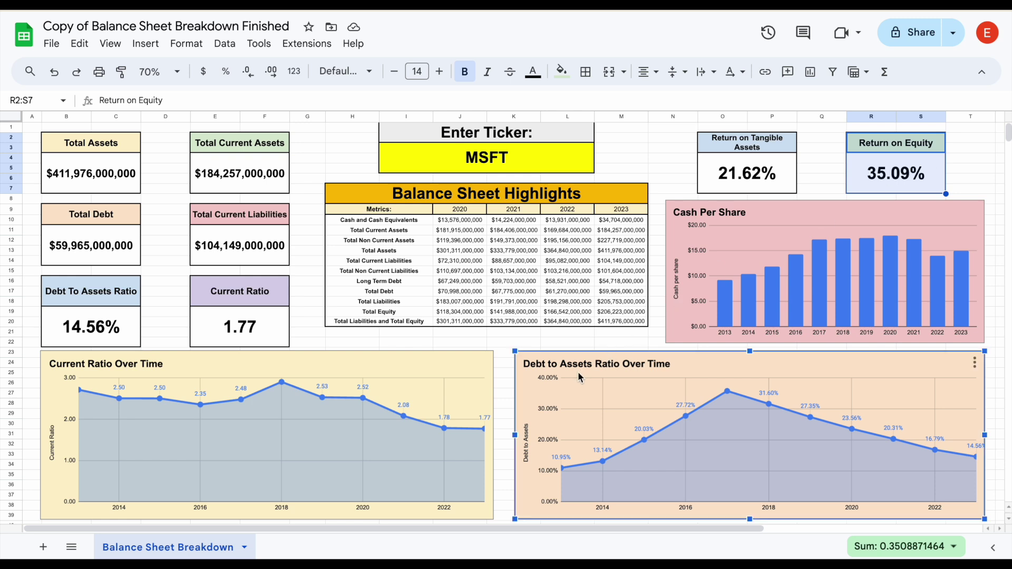
{"action": "mouse_move", "coordinate": [728, 393]}
{"action": "mouse_move", "coordinate": [975, 459]}
Check Total Assets ($411,976,000,000), Total Debt, current assets and liabilities, and the 1.77 current ratio
{"action": "left_click", "coordinate": [115, 180]}
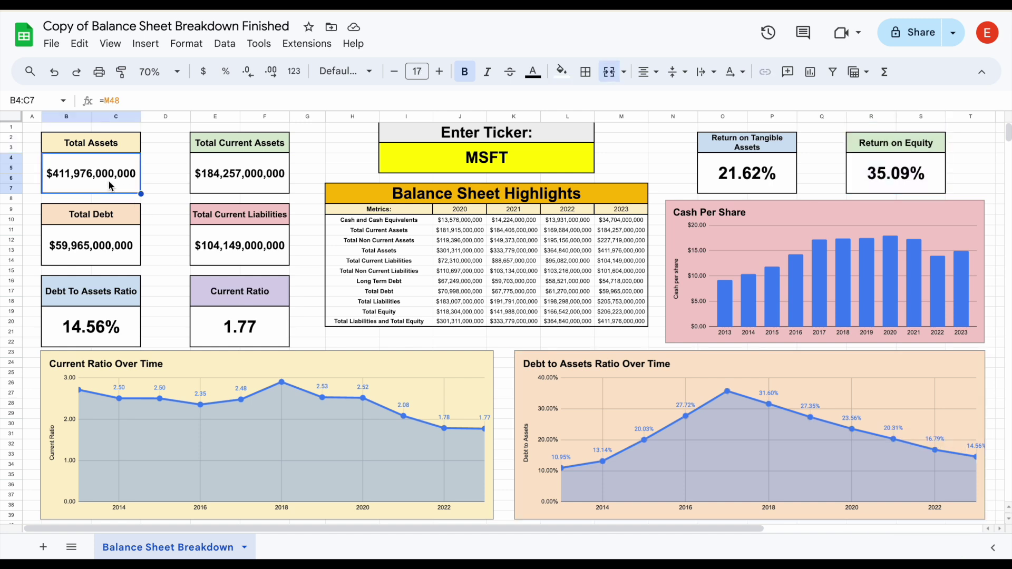
{"action": "left_click", "coordinate": [107, 257]}
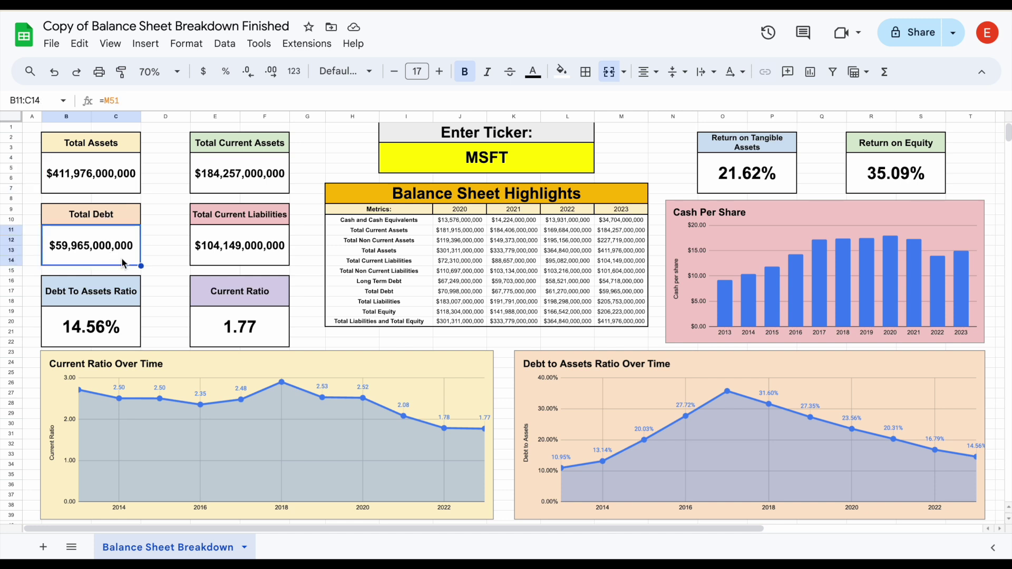
{"action": "left_click_drag", "start_coordinate": [115, 151], "coordinate": [112, 253]}
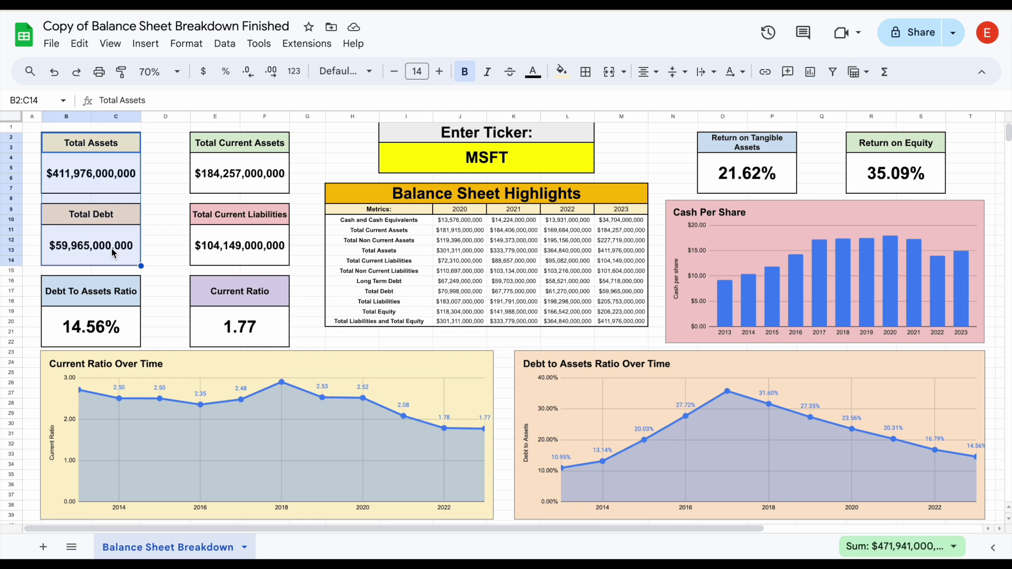
{"action": "left_click", "coordinate": [269, 176]}
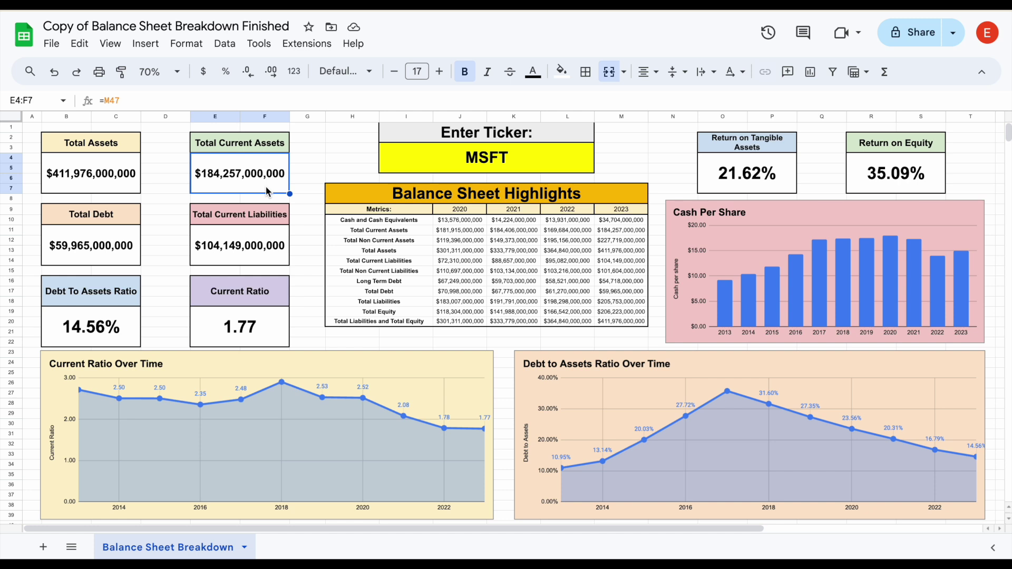
{"action": "left_click", "coordinate": [275, 257]}
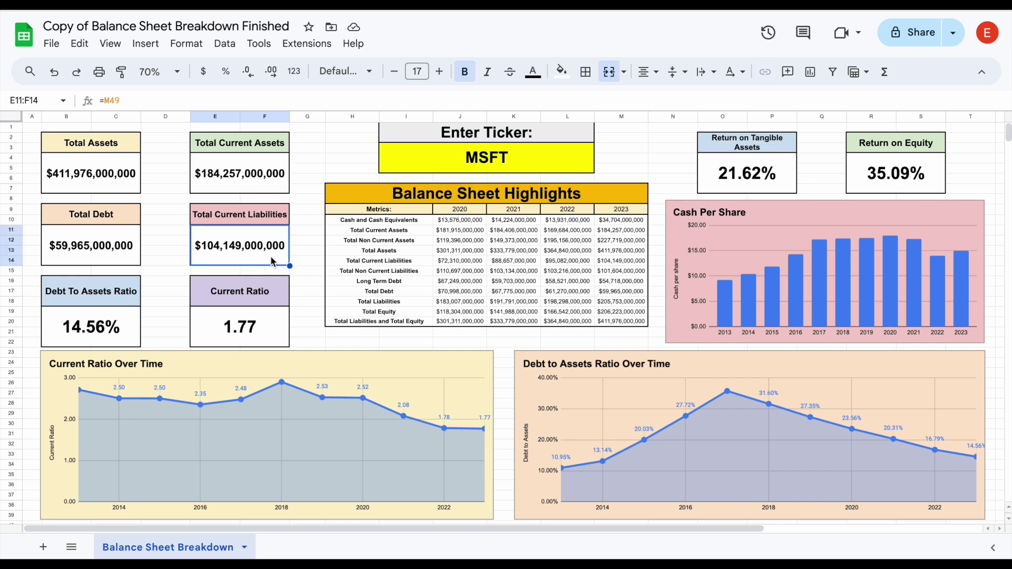
{"action": "left_click", "coordinate": [268, 315]}
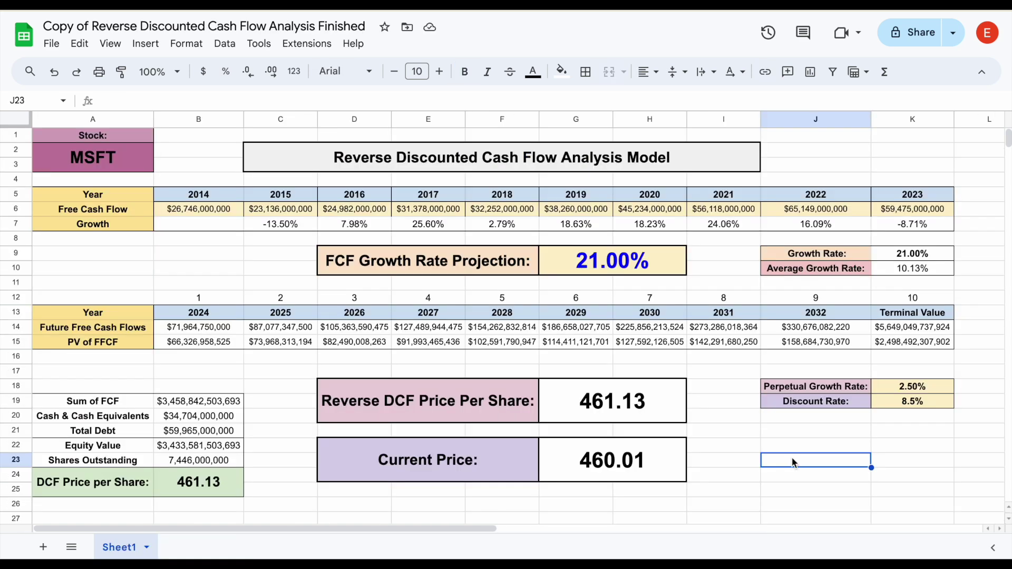
Review the 21.00% FCF growth projection cell in the reverse DCF model
{"action": "left_click_drag", "start_coordinate": [517, 275], "coordinate": [618, 266]}
{"action": "left_click", "coordinate": [659, 264]}
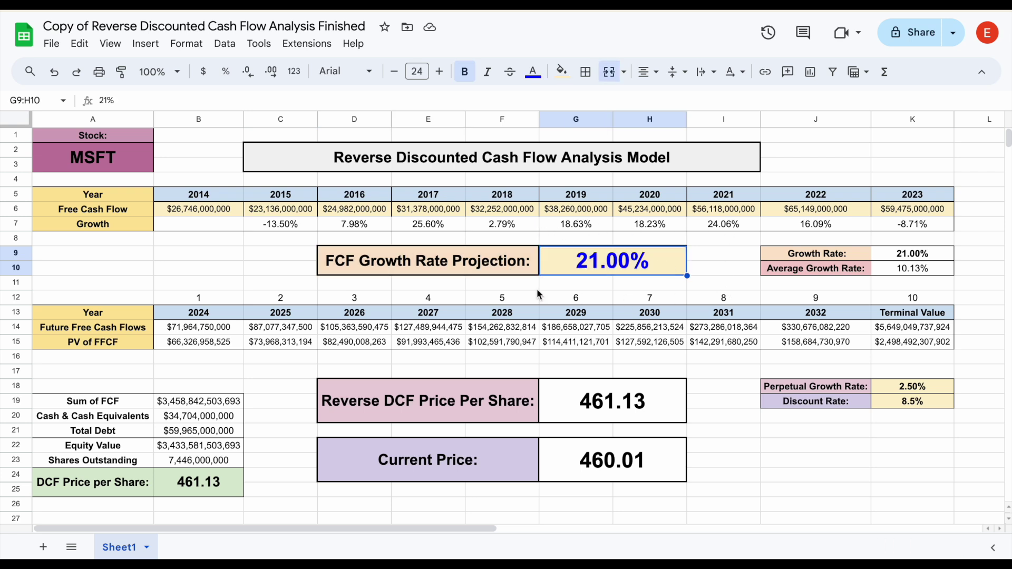
{"action": "left_click_drag", "start_coordinate": [533, 269], "coordinate": [638, 264]}
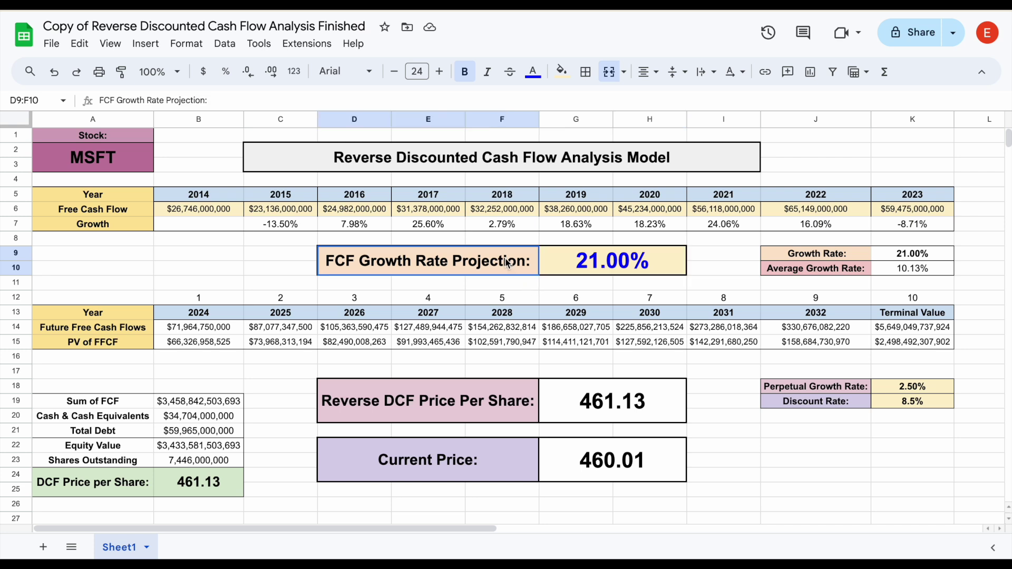
{"action": "left_click", "coordinate": [669, 259]}
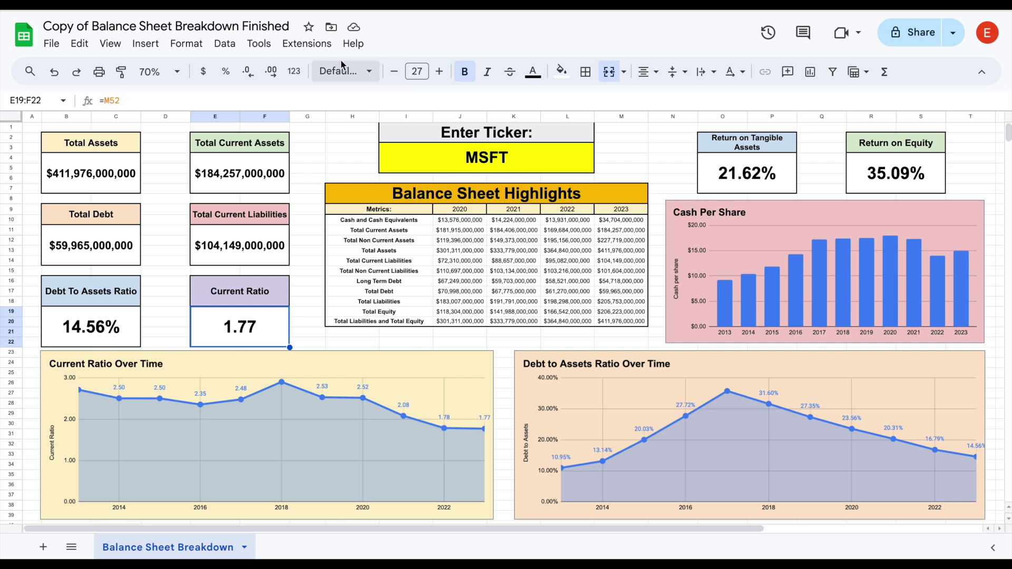
Log in to Tickerdata from the Extensions menu
{"action": "left_click", "coordinate": [319, 46]}
{"action": "mouse_move", "coordinate": [379, 205]}
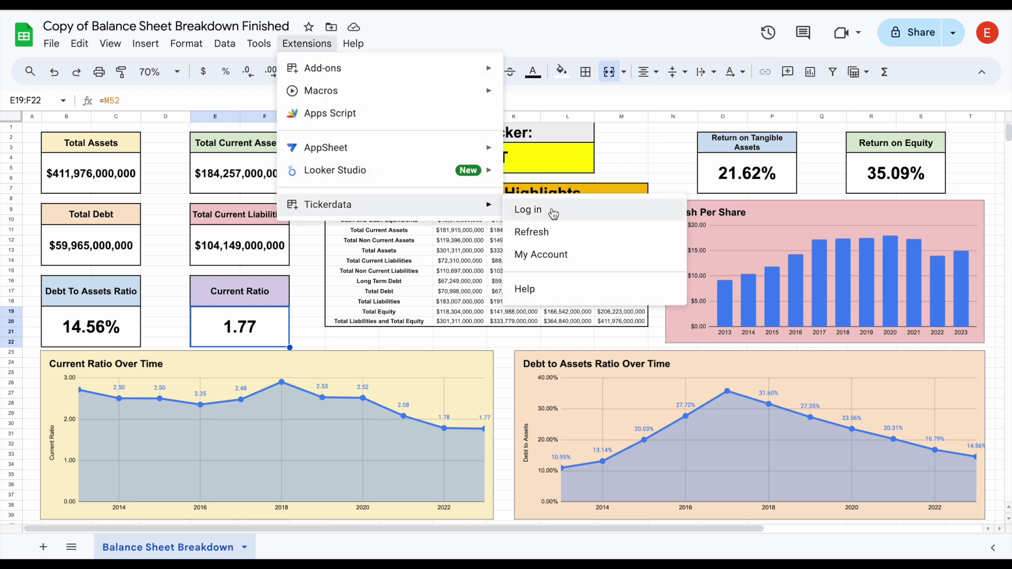
{"action": "left_click", "coordinate": [585, 219]}
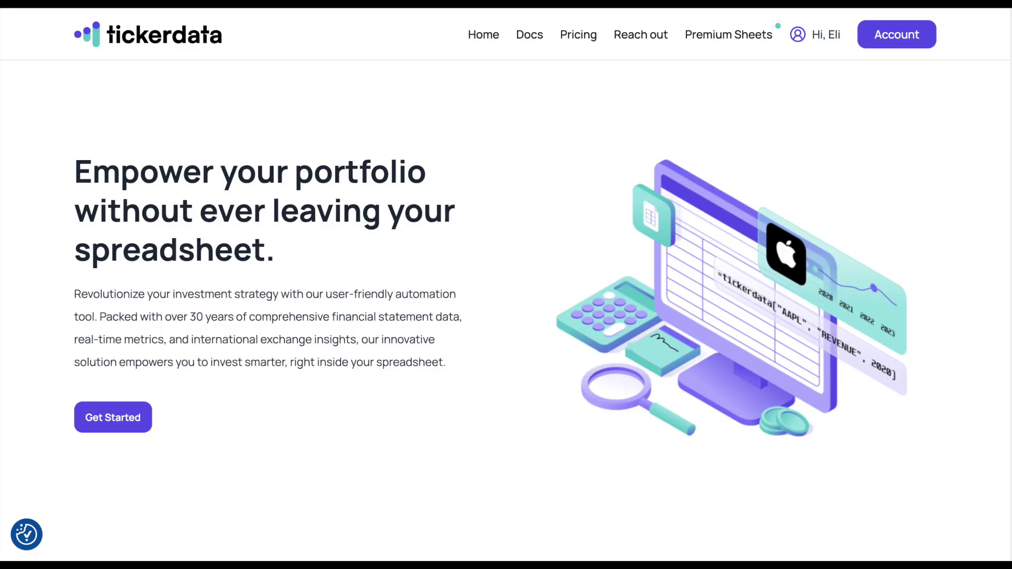